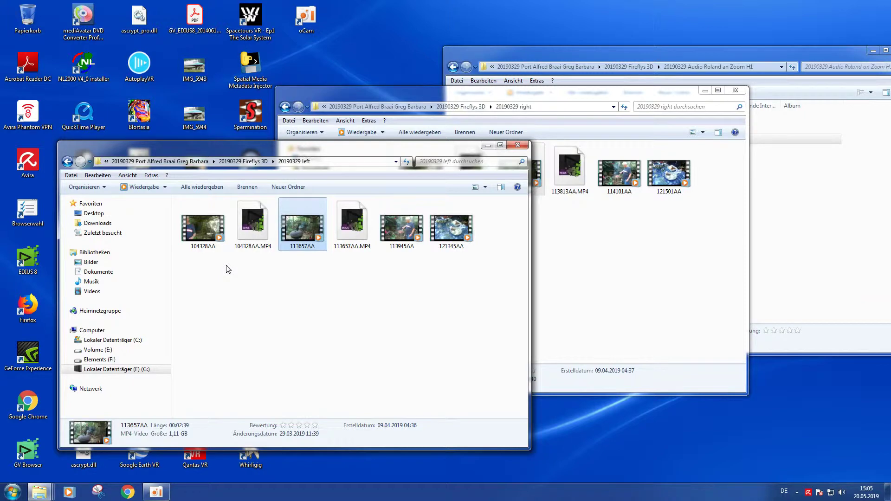
Step: Go up to the Video Rohmat ab 20 12 2018 folder and browse back down through 20190329 Fireflys 3D to the 20190329 left clips
{"action": "left_click", "coordinate": [67, 162]}
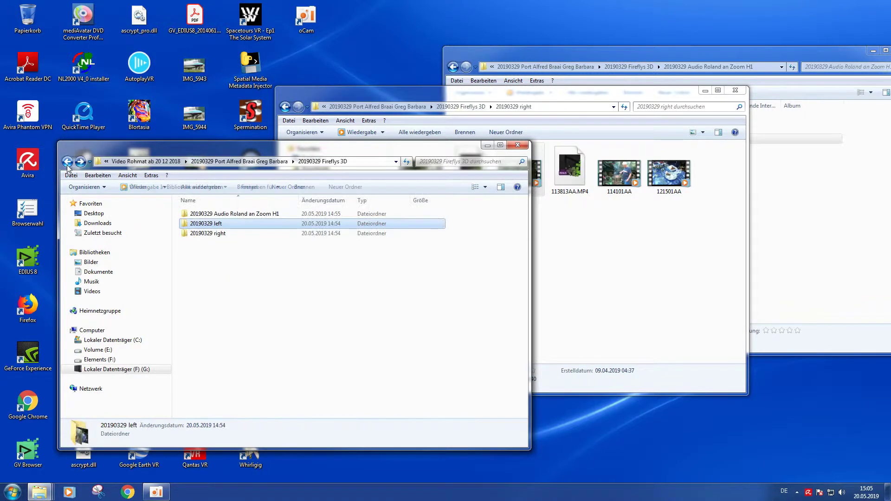
{"action": "left_click", "coordinate": [67, 161]}
{"action": "left_click", "coordinate": [67, 161]}
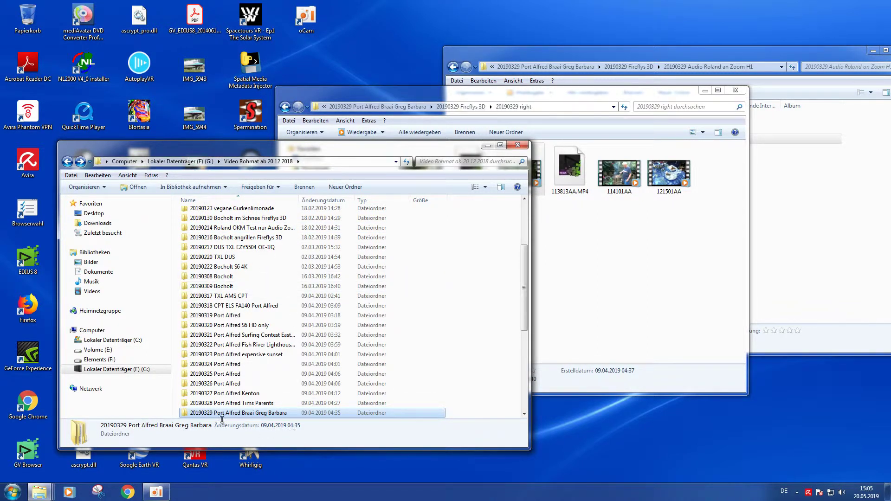
{"action": "mouse_move", "coordinate": [216, 417]}
{"action": "double_click", "coordinate": [220, 413]}
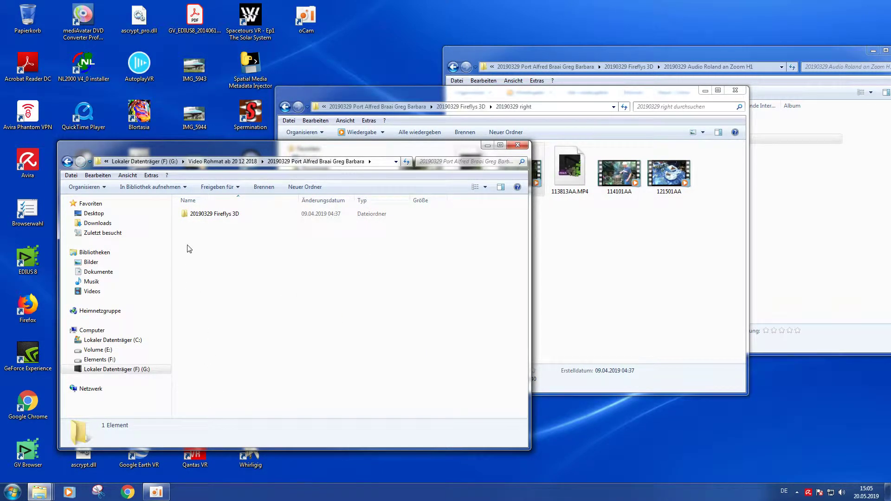
{"action": "double_click", "coordinate": [215, 217]}
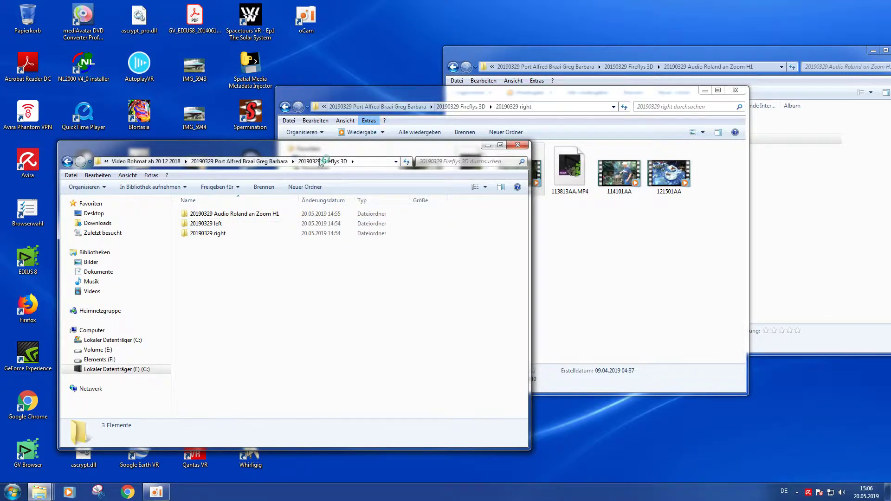
{"action": "double_click", "coordinate": [227, 224]}
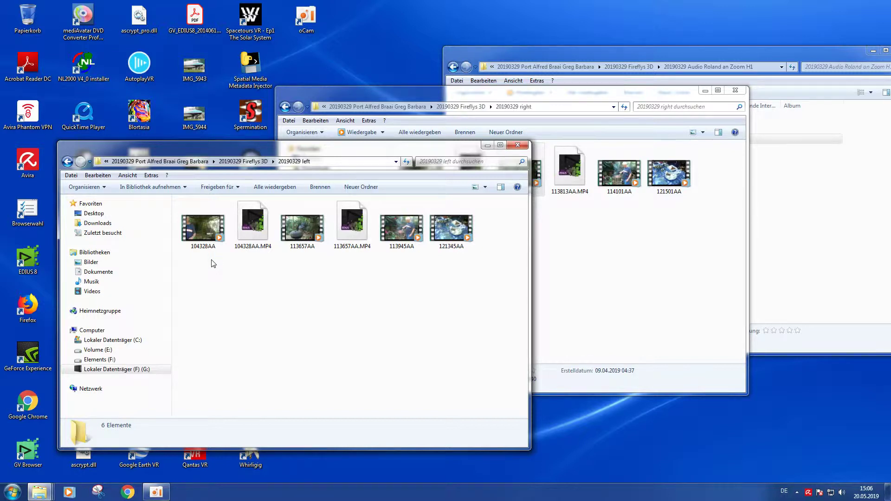
Step: Launch EDIUS, open the recent project firefly stereo 3d and set the playhead to 09:24:48:21, past the end of the last clip
{"action": "double_click", "coordinate": [41, 259]}
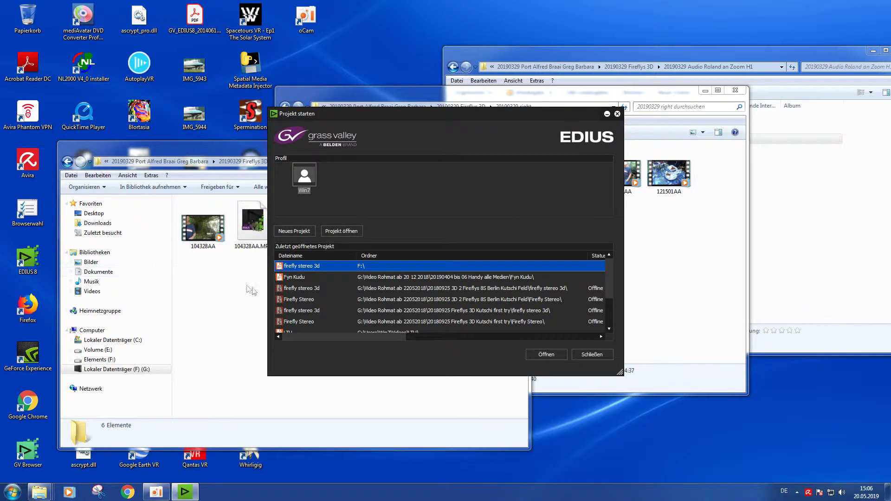
{"action": "double_click", "coordinate": [293, 266]}
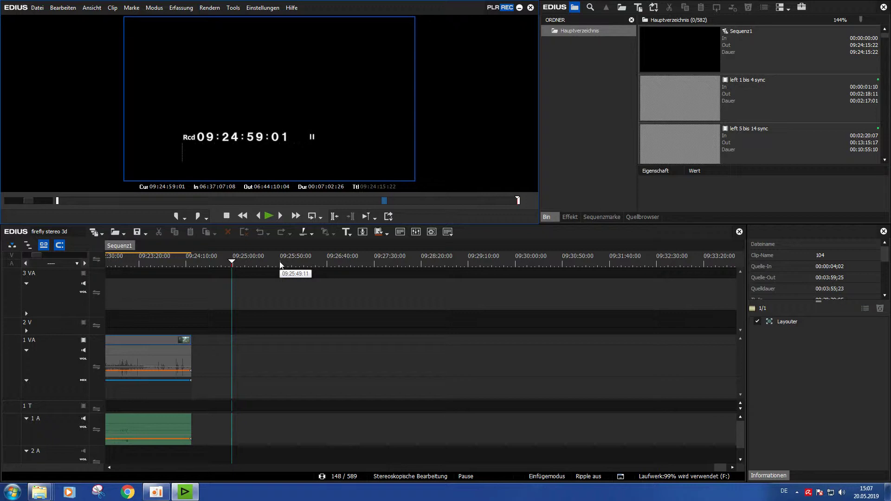
{"action": "left_click", "coordinate": [188, 259]}
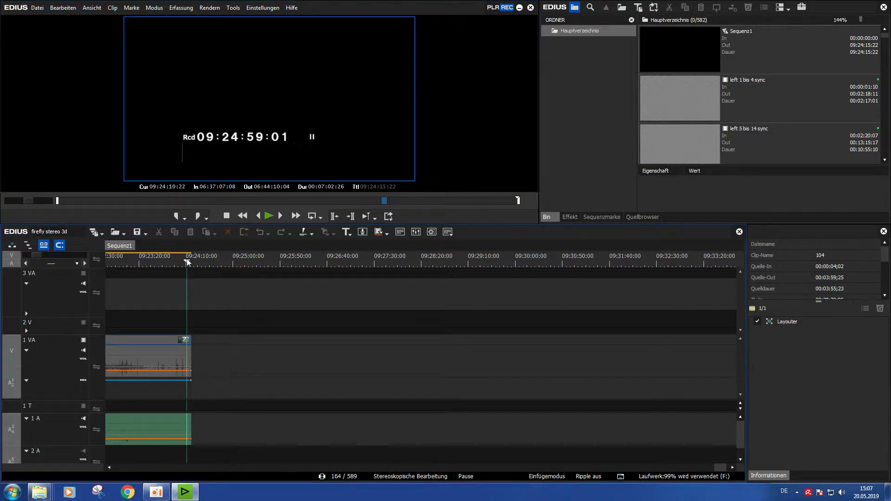
{"action": "left_click", "coordinate": [222, 260]}
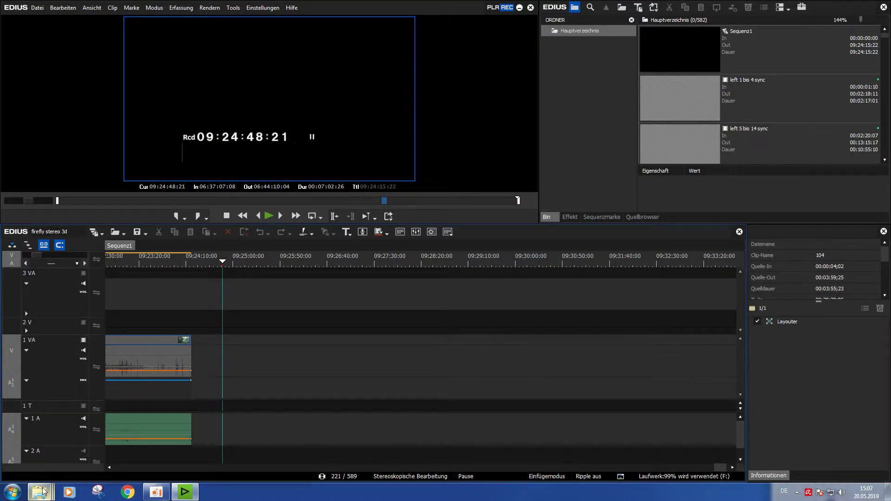
Step: Import clip 113657AA from the 20190329 left folder into the bin and place it on track 3 VA at the playhead
{"action": "mouse_move", "coordinate": [42, 491]}
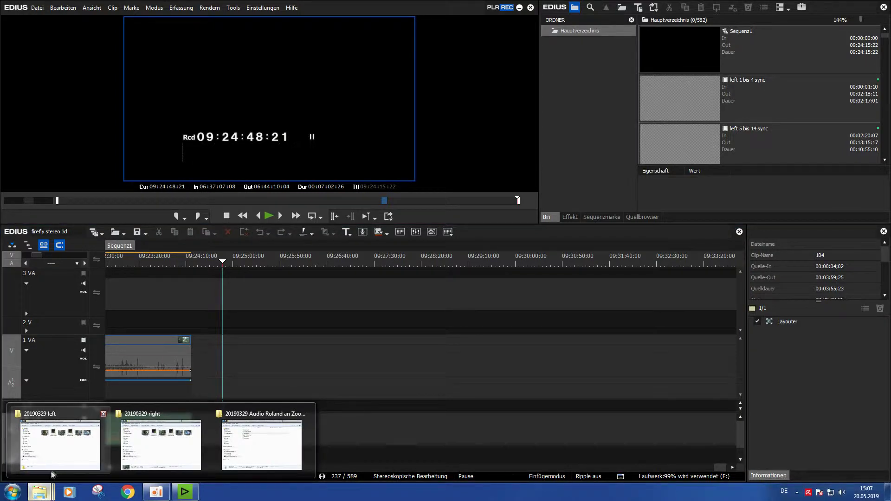
{"action": "left_click", "coordinate": [59, 456]}
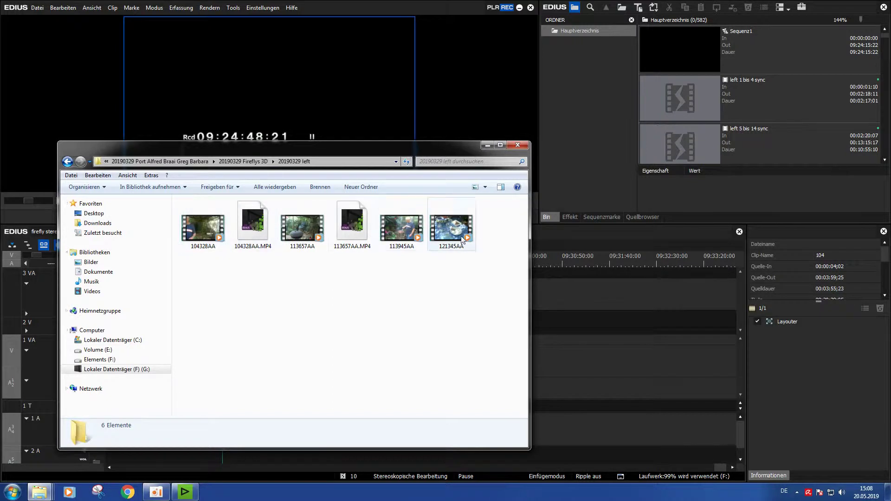
{"action": "left_click", "coordinate": [294, 226]}
{"action": "left_click_drag", "start_coordinate": [294, 226], "coordinate": [678, 140]}
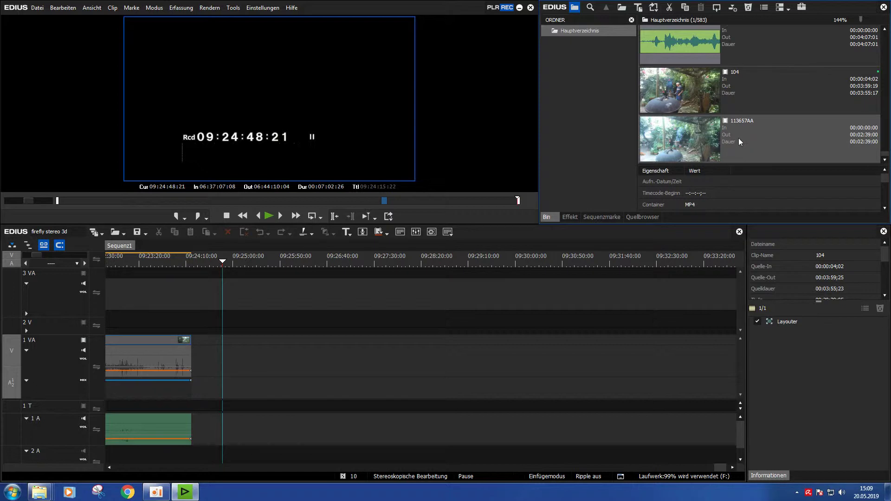
{"action": "left_click_drag", "start_coordinate": [735, 134], "coordinate": [227, 281]}
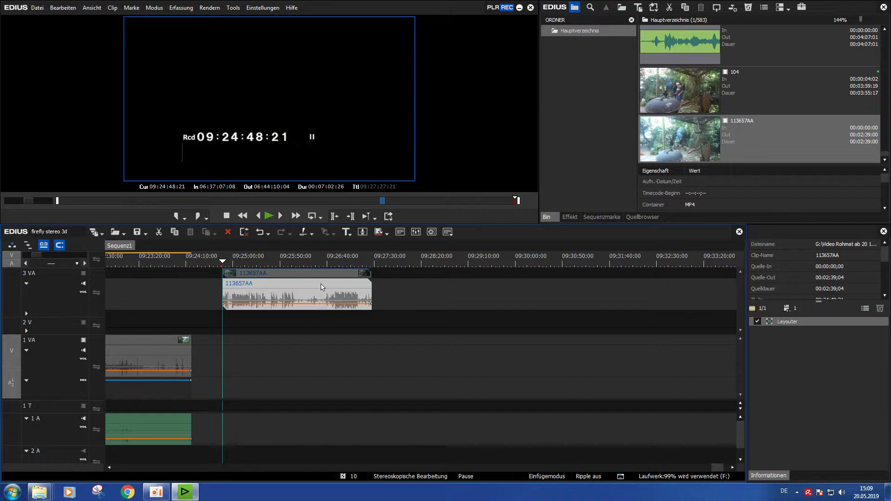
Step: Import clip 113813AA from the 20190329 right folder into the bin and place it on track 1 VA at the playhead
{"action": "mouse_move", "coordinate": [39, 491]}
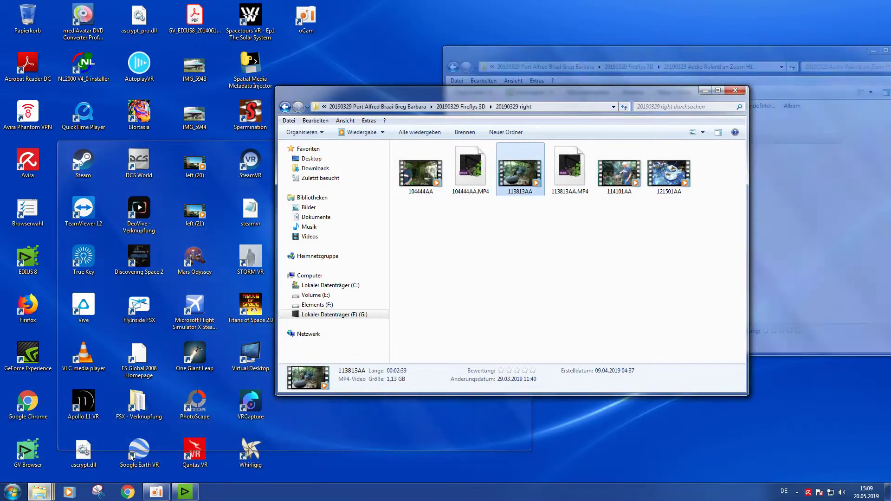
{"action": "left_click", "coordinate": [160, 445]}
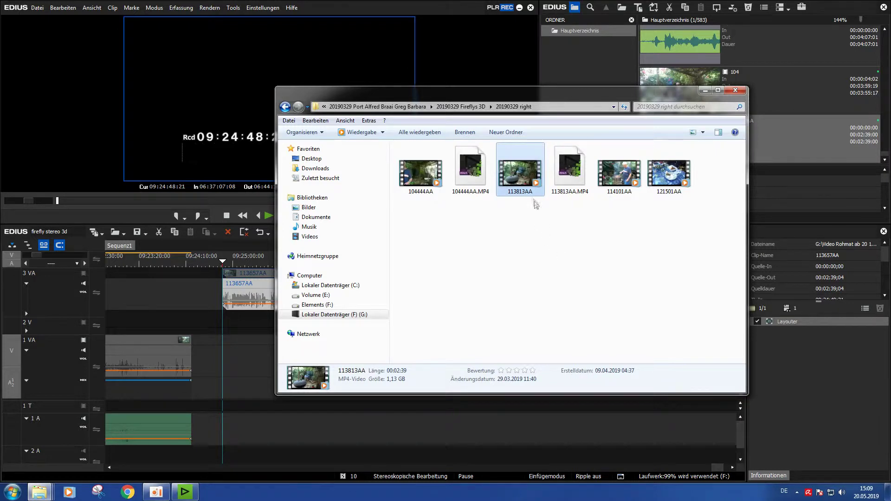
{"action": "left_click_drag", "start_coordinate": [527, 183], "coordinate": [811, 143]}
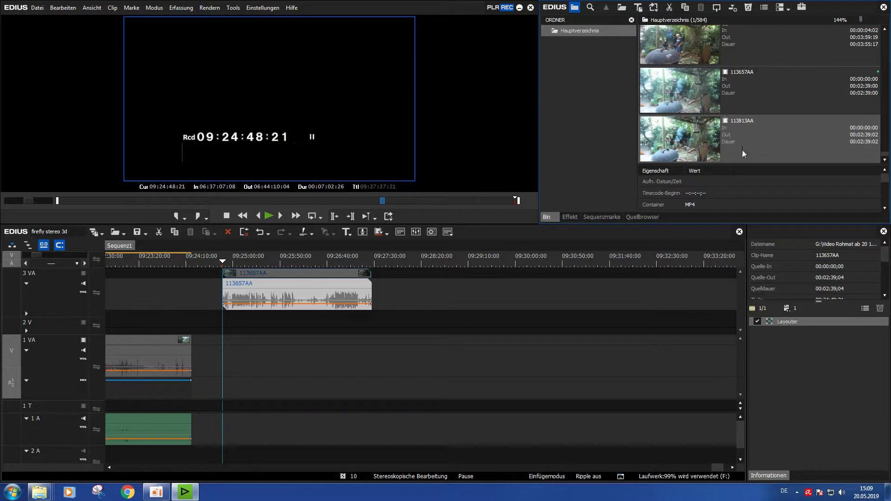
{"action": "left_click_drag", "start_coordinate": [741, 141], "coordinate": [225, 340]}
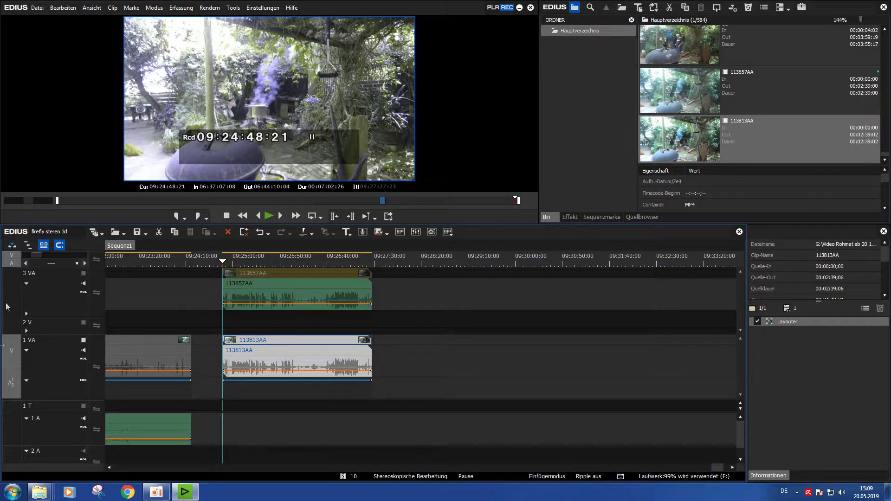
Step: Import the audio file ZOOM0141 from the 20190329 Audio Roland an Zoom H1 folder and place it on track 1 A at the playhead
{"action": "mouse_move", "coordinate": [42, 495]}
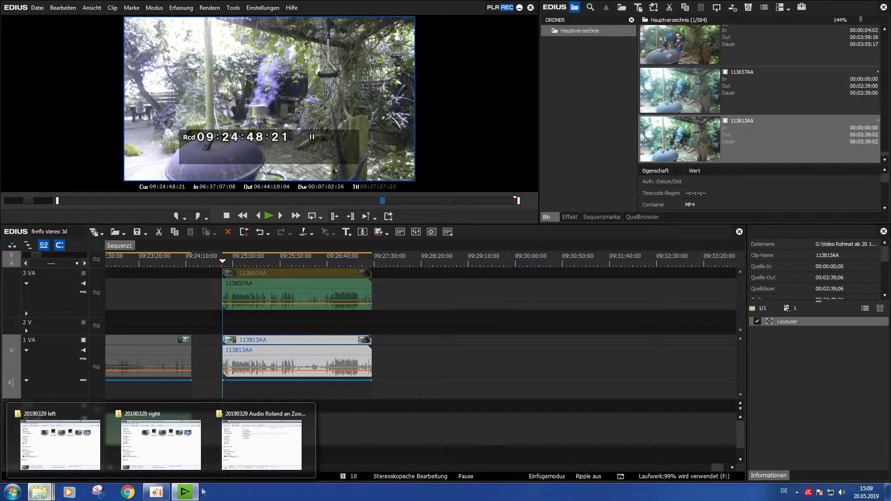
{"action": "left_click", "coordinate": [269, 444]}
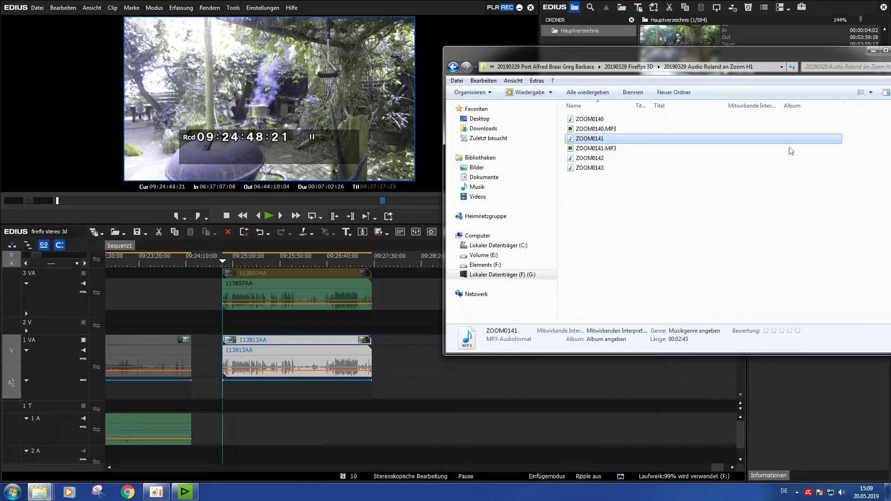
{"action": "left_click_drag", "start_coordinate": [601, 52], "coordinate": [436, 127]}
{"action": "left_click_drag", "start_coordinate": [451, 215], "coordinate": [783, 143]}
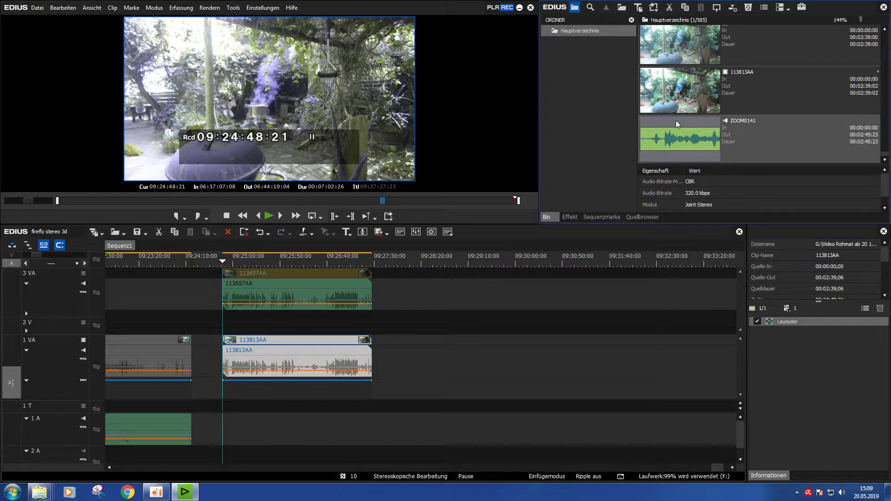
{"action": "left_click_drag", "start_coordinate": [684, 139], "coordinate": [397, 418]}
{"action": "left_click_drag", "start_coordinate": [473, 432], "coordinate": [301, 435]}
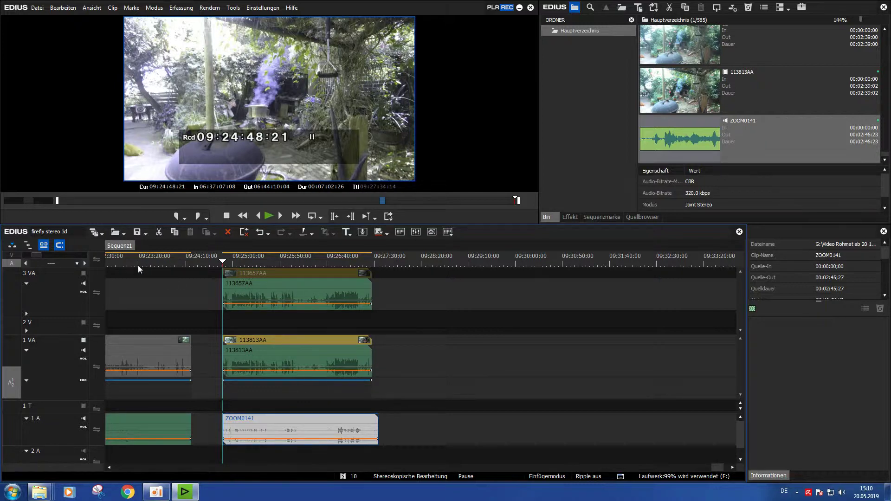
Step: Shift the ZOOM0141 audio clip about 3 seconds earlier so its double sync peaks roughly line up with those of the video clips
{"action": "left_click", "coordinate": [25, 263]}
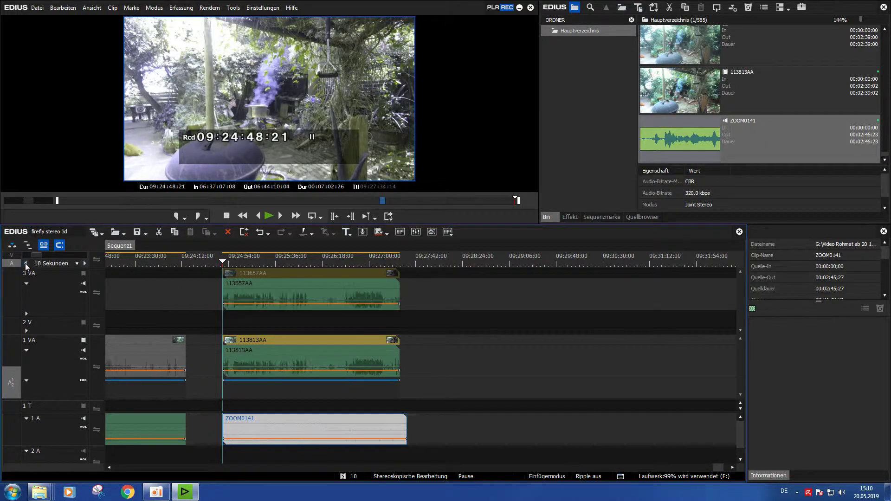
{"action": "left_click", "coordinate": [26, 264]}
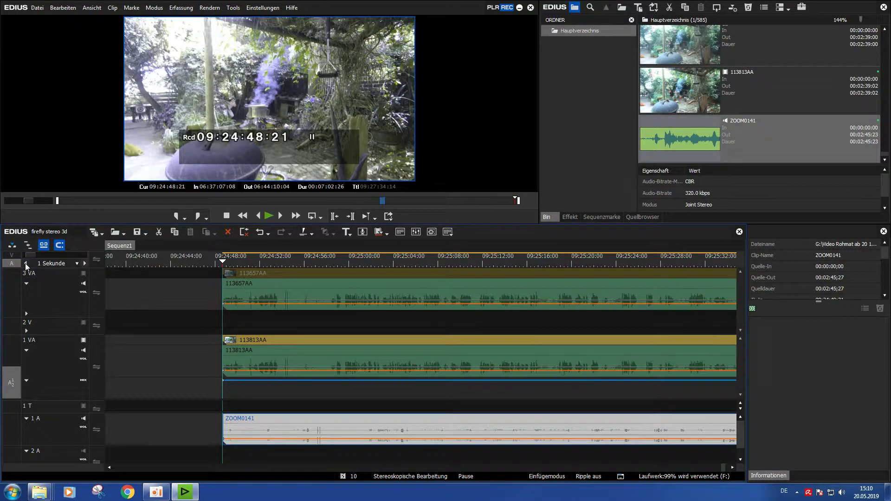
{"action": "left_click", "coordinate": [26, 264]}
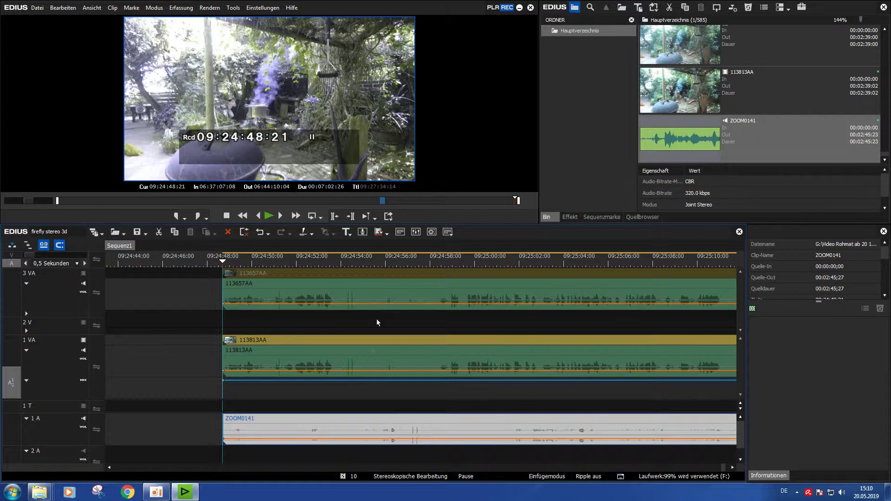
{"action": "left_click_drag", "start_coordinate": [412, 423], "coordinate": [355, 424]}
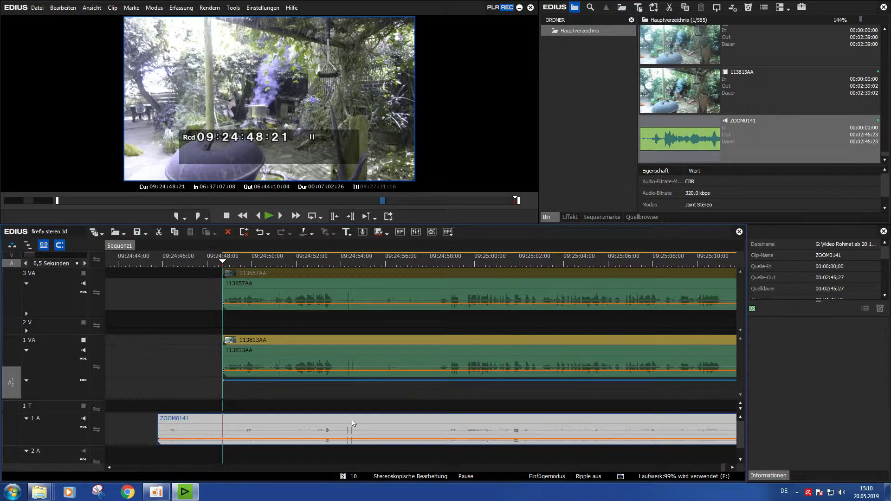
Step: Fine-align ZOOM0141 at single-frame timeline scale, moving it one frame later to match the camera clips' sync peaks near 09:24:54:10
{"action": "left_click", "coordinate": [347, 269]}
{"action": "left_click", "coordinate": [348, 263]}
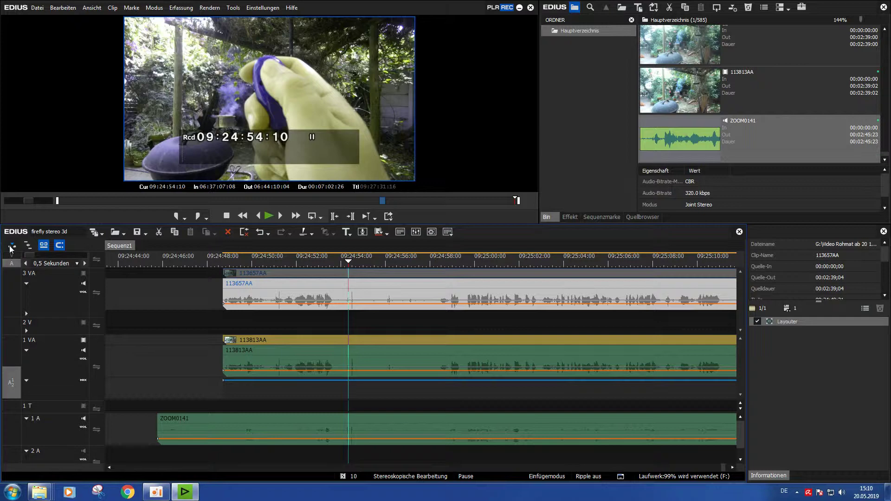
{"action": "left_click", "coordinate": [26, 264]}
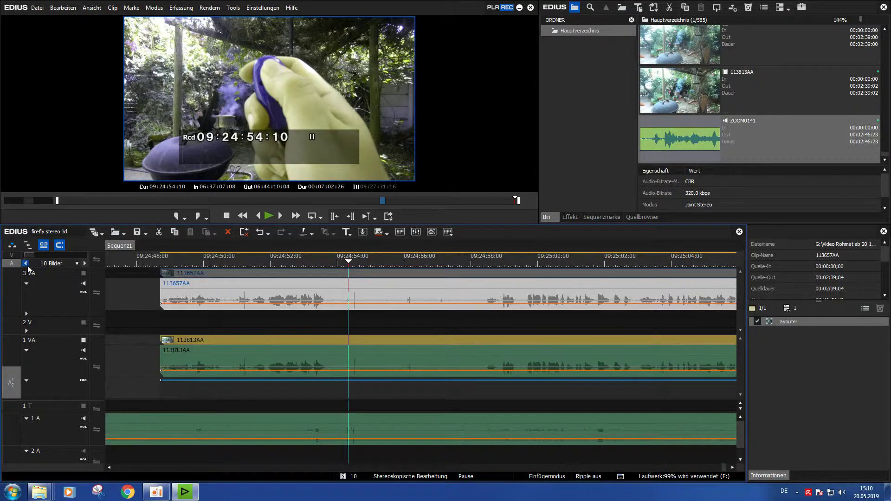
{"action": "left_click", "coordinate": [26, 264]}
{"action": "left_click", "coordinate": [26, 263]}
{"action": "left_click", "coordinate": [26, 263]}
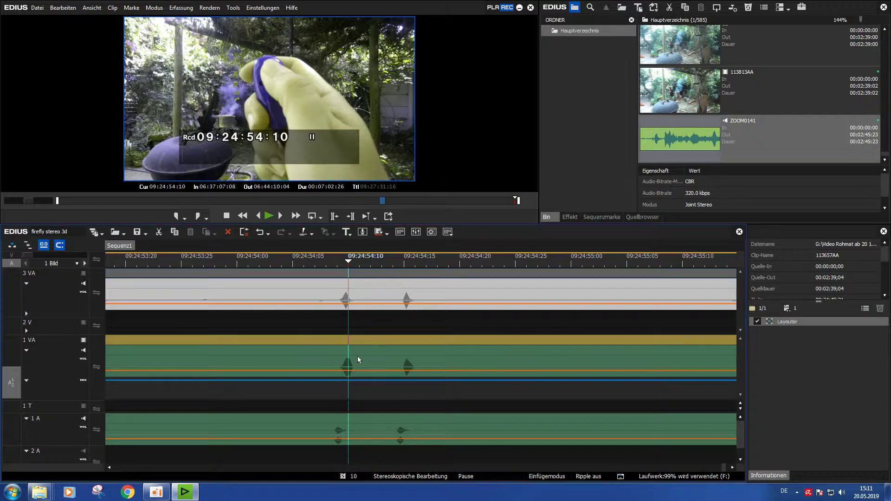
{"action": "left_click", "coordinate": [403, 428]}
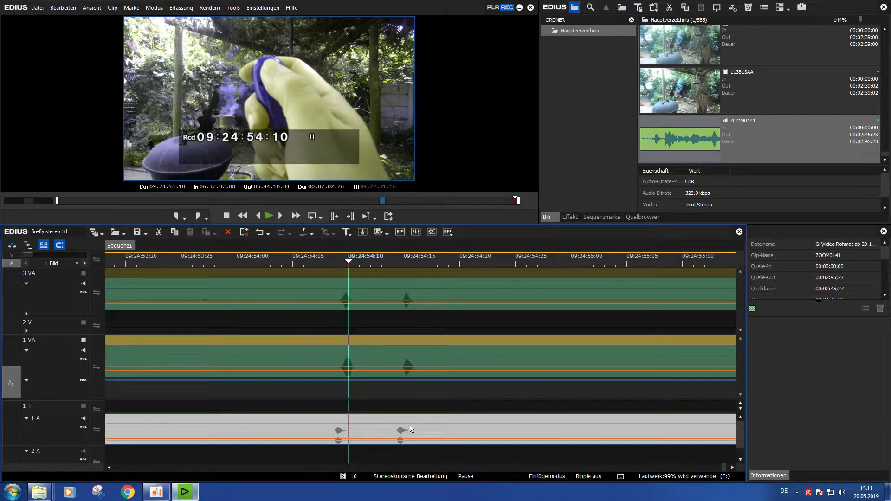
{"action": "left_click_drag", "start_coordinate": [403, 427], "coordinate": [413, 428]}
Step: Play the sequence from just before the sync peaks and onward from 09:24:54:24 to check the audio synchronisation of the three clips
{"action": "key", "text": "Left"}
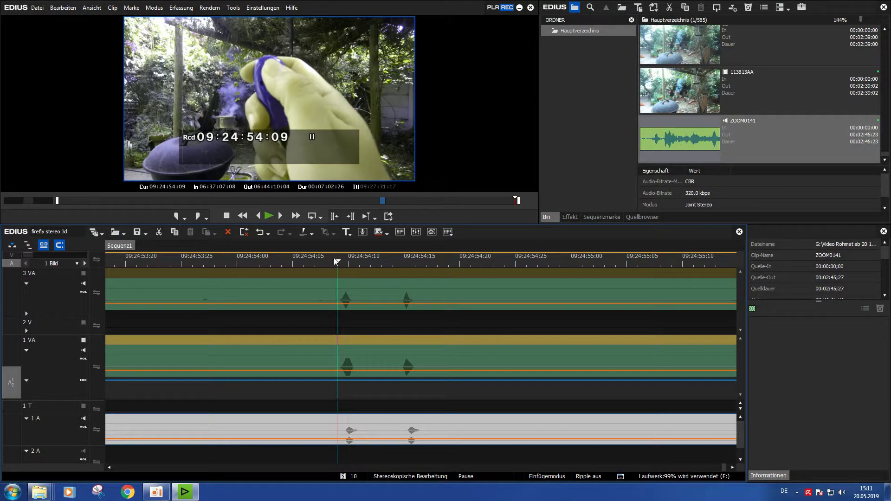
{"action": "left_click", "coordinate": [269, 215]}
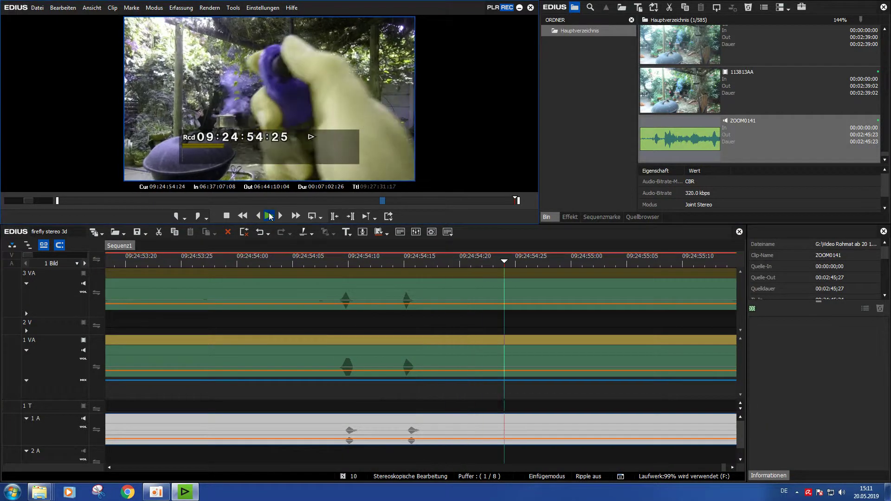
{"action": "key", "text": "space"}
{"action": "left_click", "coordinate": [270, 263]}
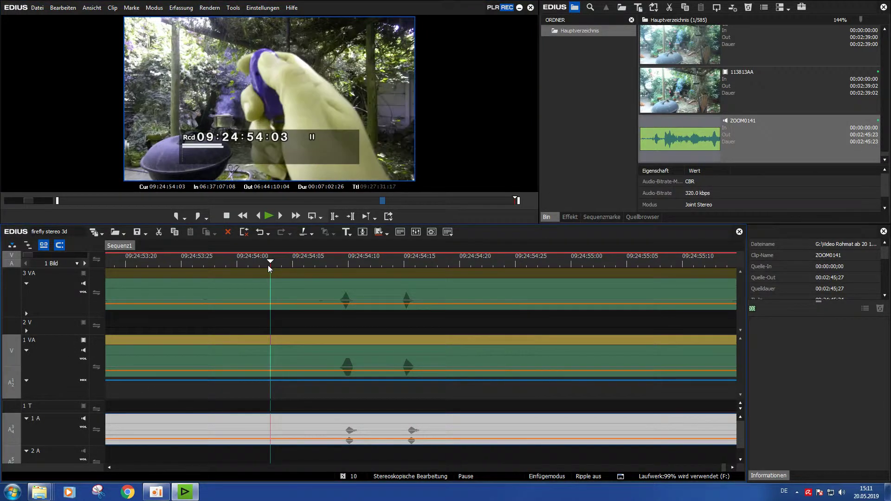
{"action": "left_click", "coordinate": [269, 215]}
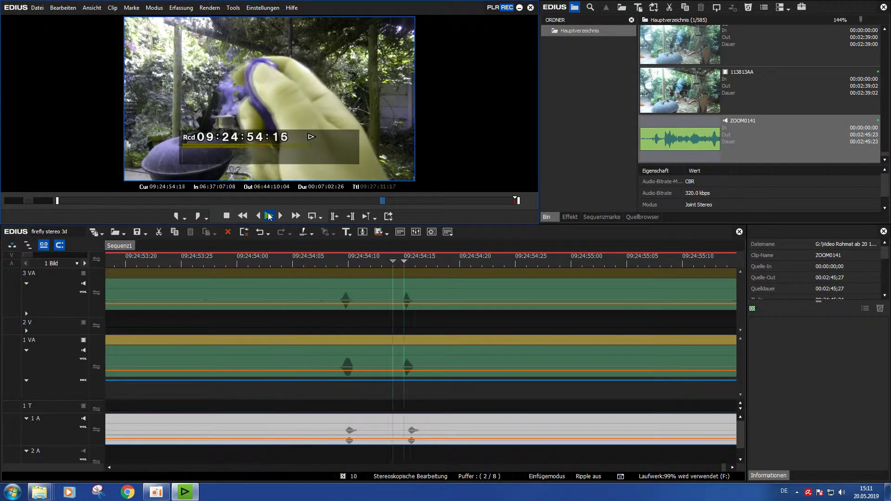
{"action": "key", "text": "space"}
{"action": "left_click_drag", "start_coordinate": [30, 255], "coordinate": [31, 256]}
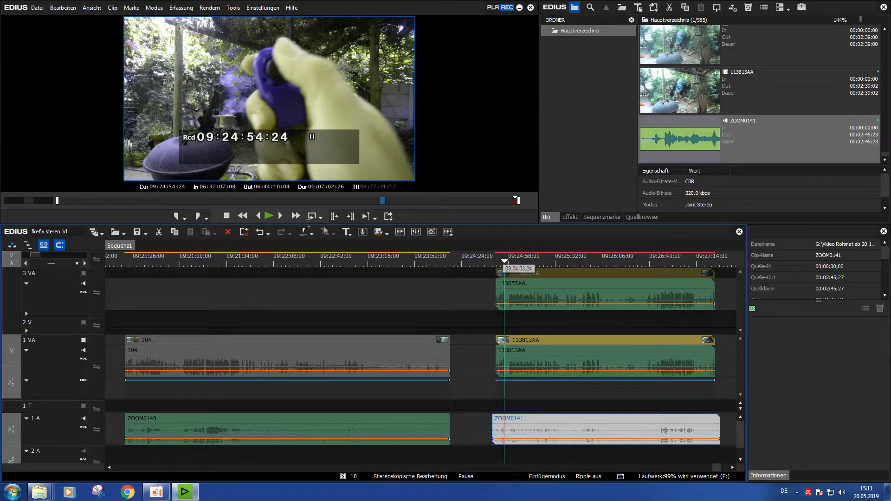
{"action": "left_click", "coordinate": [269, 217]}
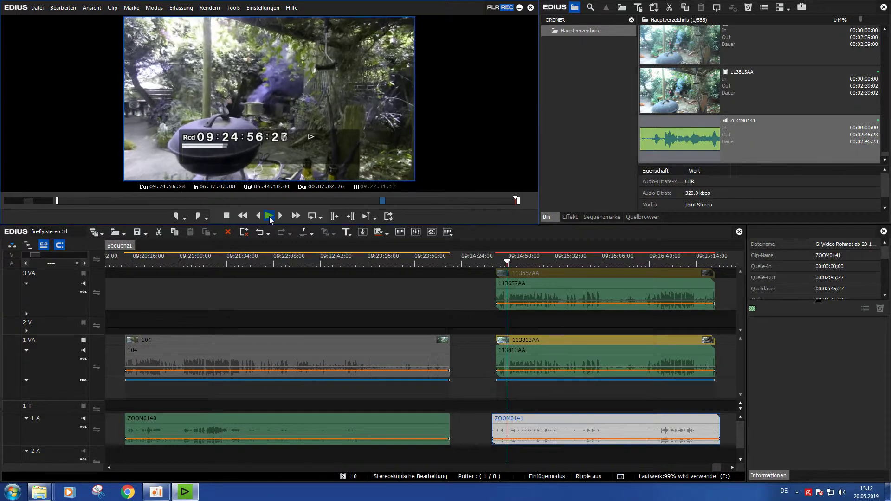
Step: Stop playback at 09:24:57:28 and split clips 113657AA, 113813AA and ZOOM0141 there
{"action": "left_click", "coordinate": [269, 217]}
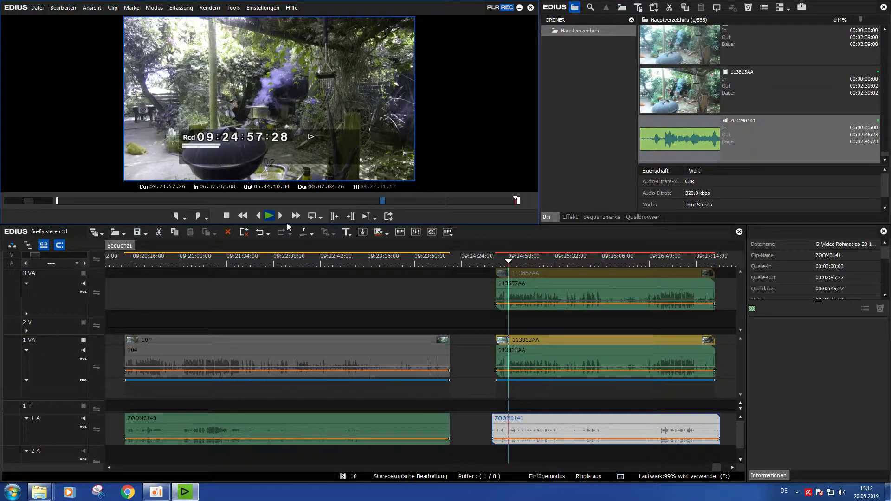
{"action": "left_click", "coordinate": [541, 290]}
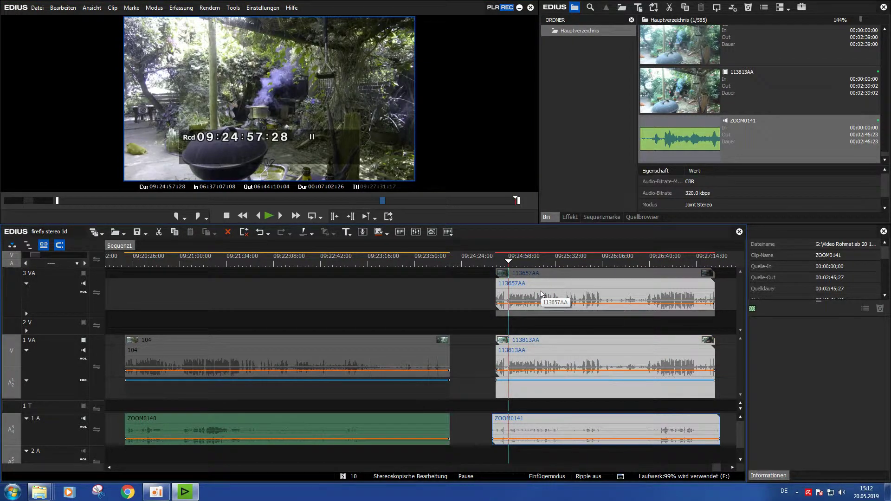
{"action": "left_click", "coordinate": [300, 234]}
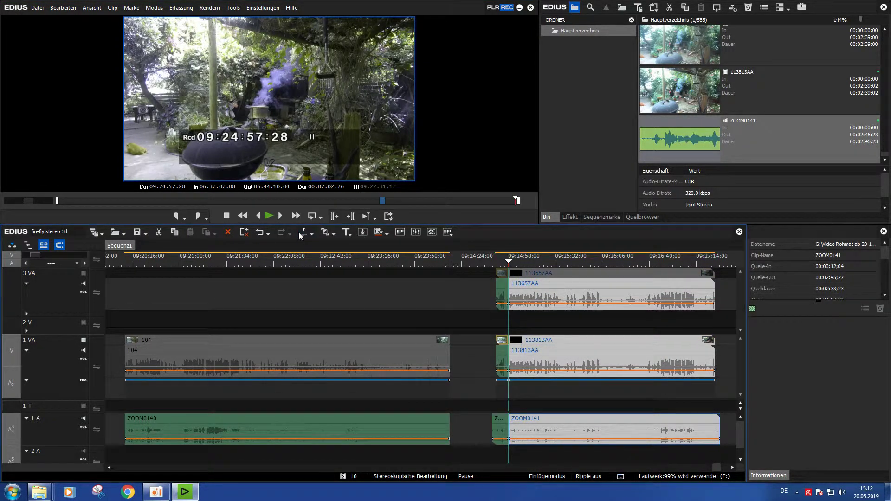
Step: Delete the short leading pieces of 113657AA, 113813AA and ZOOM0141 before the cut, without ripple
{"action": "left_click", "coordinate": [506, 295]}
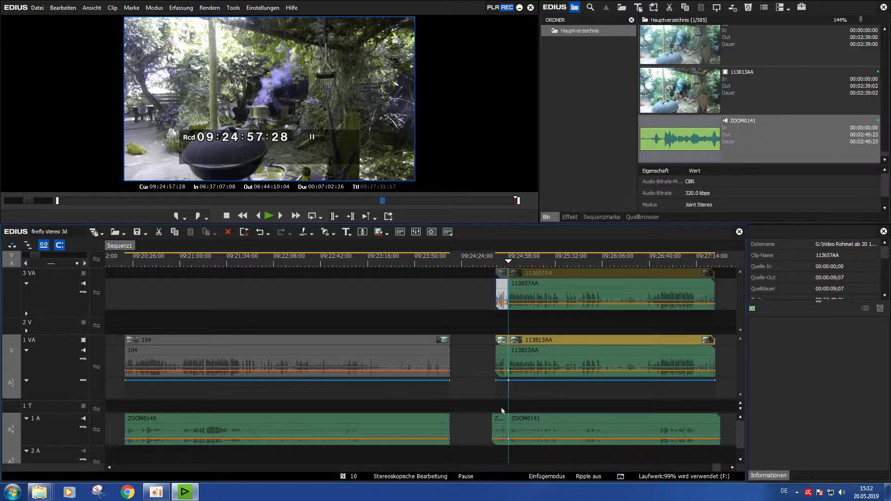
{"action": "left_click", "coordinate": [499, 427]}
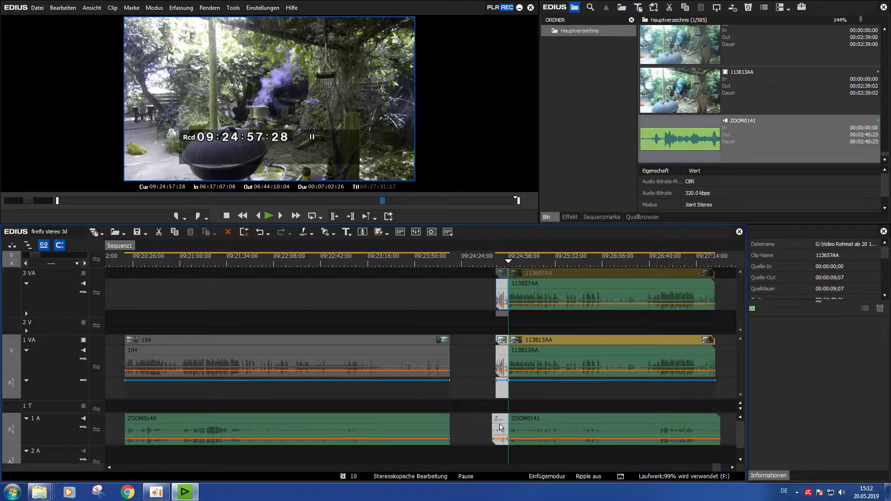
{"action": "right_click", "coordinate": [499, 427]}
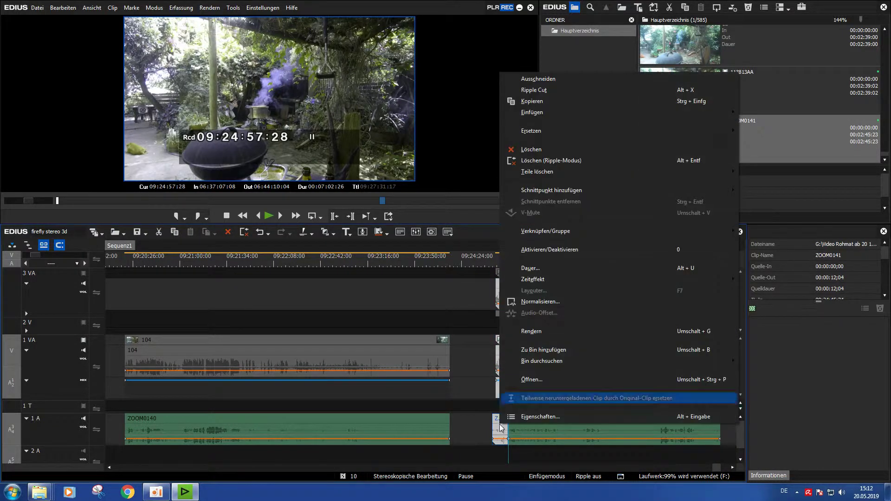
{"action": "left_click", "coordinate": [559, 149]}
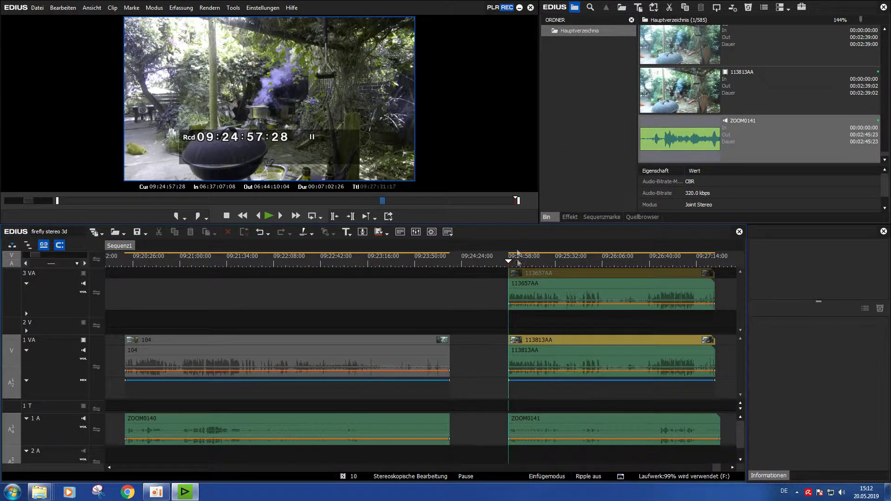
Step: Play the closing section of the clips from about 09:27:08 to about 09:27:24 to look for a suitable end point
{"action": "left_click_drag", "start_coordinate": [571, 262], "coordinate": [691, 266]}
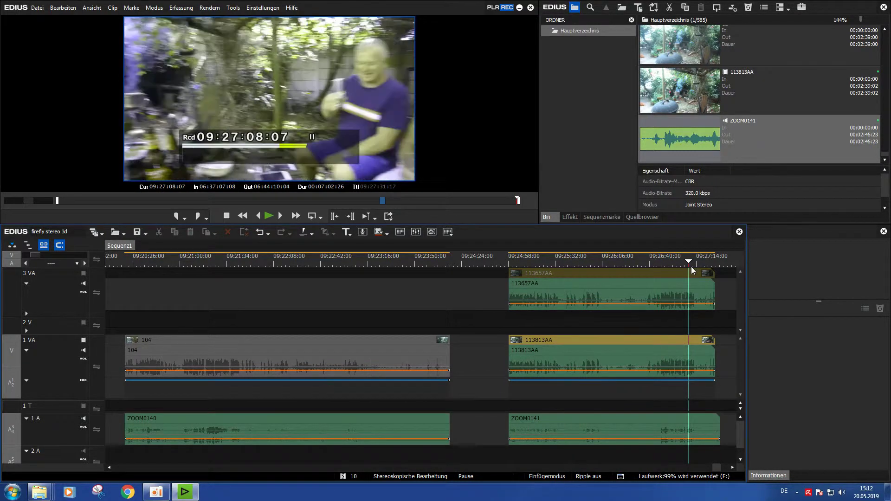
{"action": "left_click", "coordinate": [267, 217]}
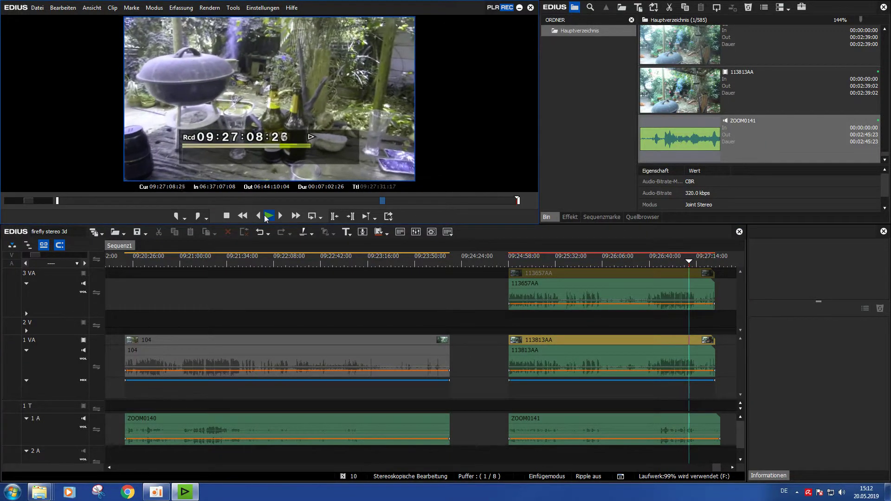
{"action": "left_click", "coordinate": [707, 261]}
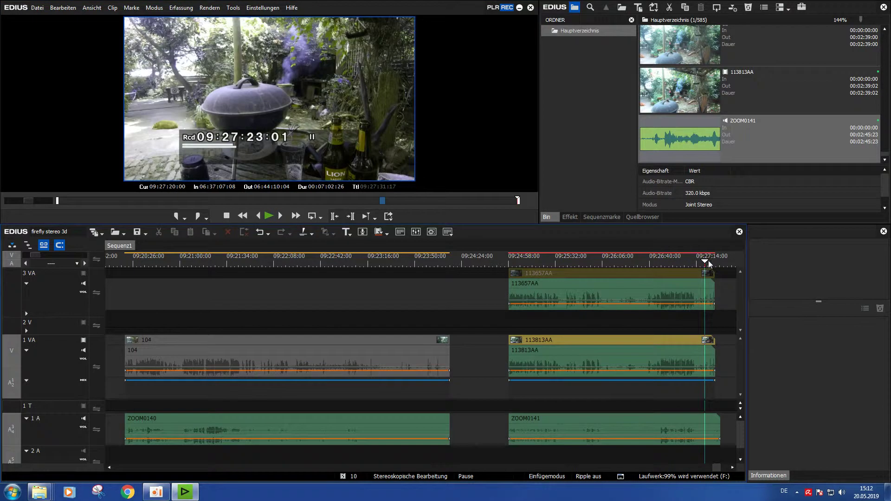
{"action": "left_click", "coordinate": [710, 263]}
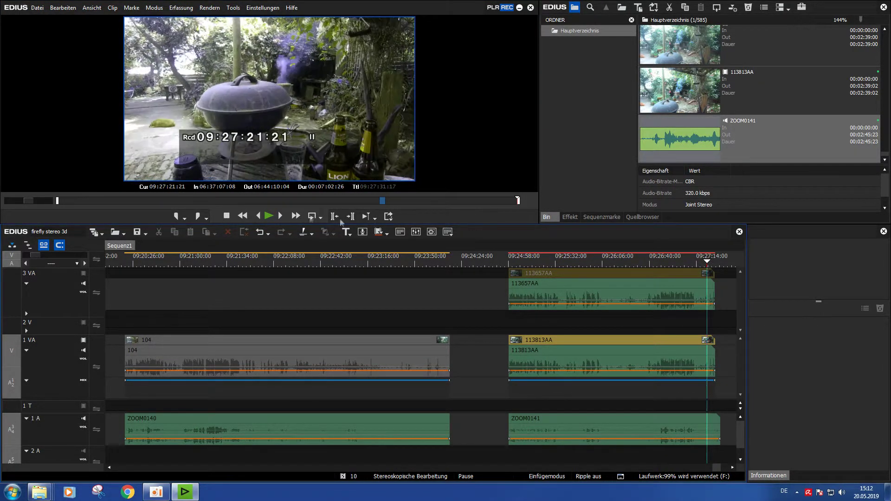
{"action": "left_click", "coordinate": [272, 216]}
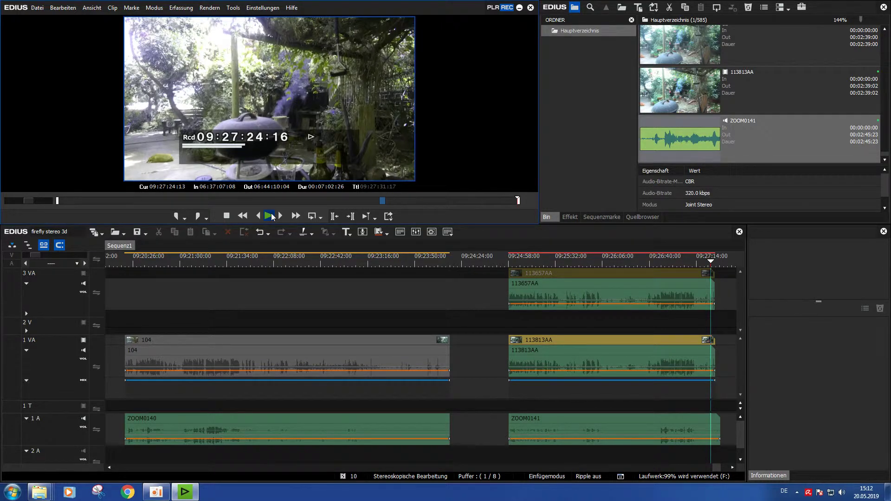
{"action": "left_click", "coordinate": [272, 216]}
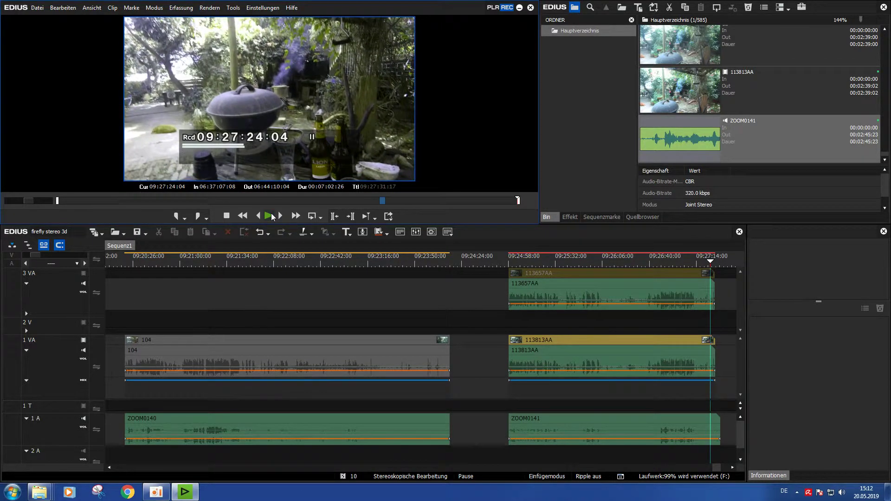
Step: Step the playhead back frame by frame to 09:27:22:18
{"action": "key", "text": "Left"}
{"action": "key", "text": "Left"}
{"action": "key", "text": "Left"}
{"action": "key", "text": "Left"}
{"action": "key", "text": "Left"}
{"action": "key", "text": "Left"}
{"action": "key", "text": "Left"}
{"action": "key", "text": "Left"}
{"action": "key", "text": "Left"}
{"action": "key", "text": "Left"}
{"action": "key", "text": "Left"}
{"action": "key", "text": "Left"}
{"action": "key", "text": "Left"}
{"action": "key", "text": "Left"}
{"action": "key", "text": "Left"}
{"action": "key", "text": "Left"}
{"action": "key", "text": "Left"}
{"action": "key", "text": "Left"}
{"action": "key", "text": "Left"}
{"action": "key", "text": "Left"}
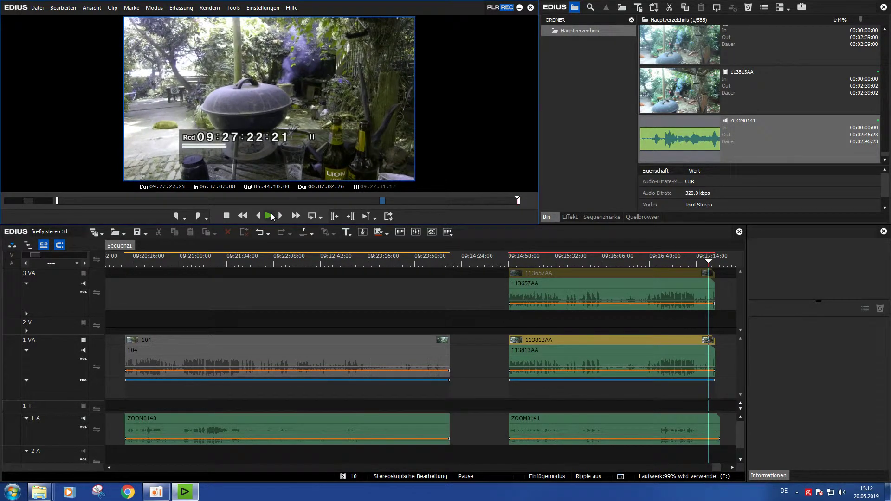
{"action": "key", "text": "Left"}
{"action": "key", "text": "Left"}
{"action": "key", "text": "Left"}
{"action": "key", "text": "Left"}
{"action": "key", "text": "Left"}
{"action": "key", "text": "Left"}
{"action": "key", "text": "Left"}
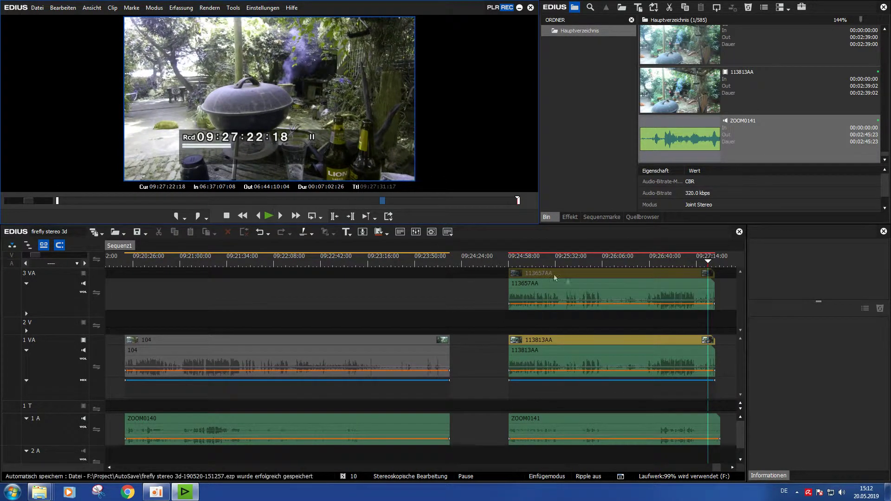
Step: Split 113657AA, 113813AA and ZOOM0141 at the playhead and ripple-delete their trailing pieces
{"action": "left_click", "coordinate": [568, 281]}
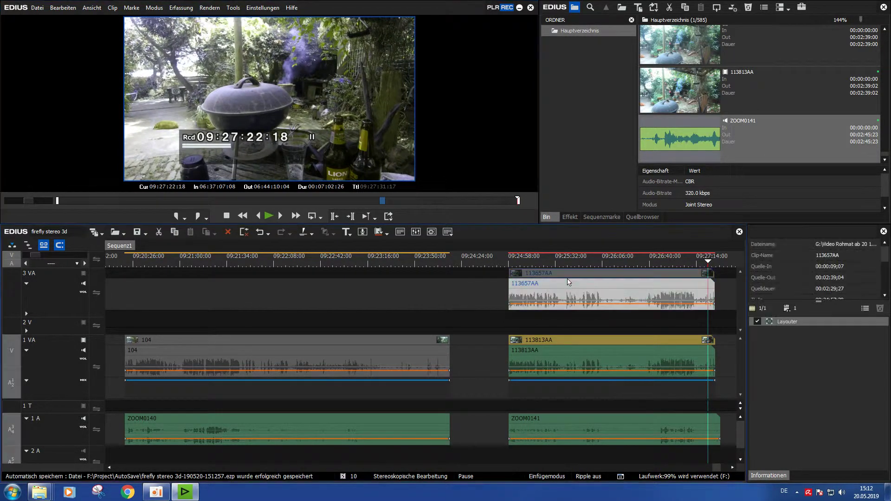
{"action": "left_click", "coordinate": [586, 417], "text": "ctrl"}
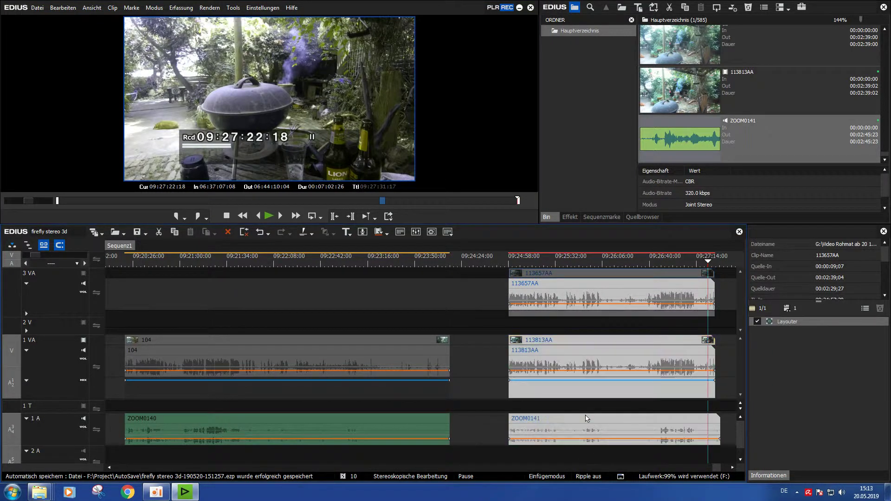
{"action": "left_click", "coordinate": [303, 233]}
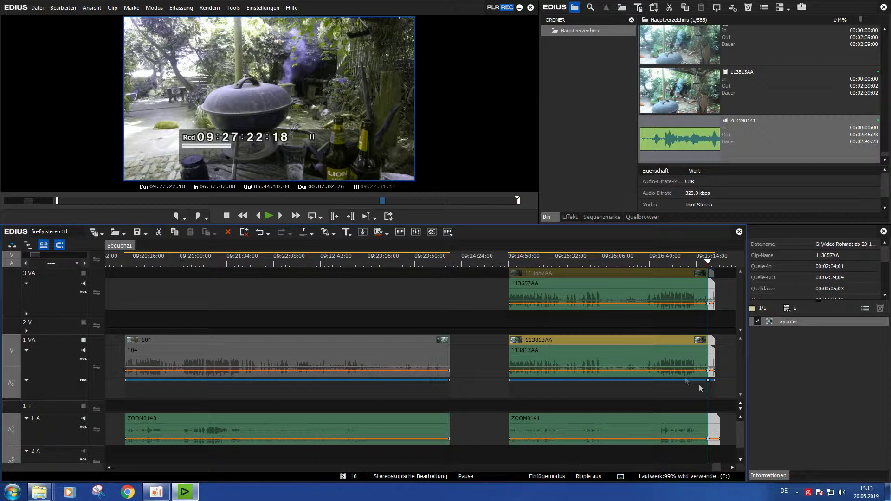
{"action": "right_click", "coordinate": [717, 426]}
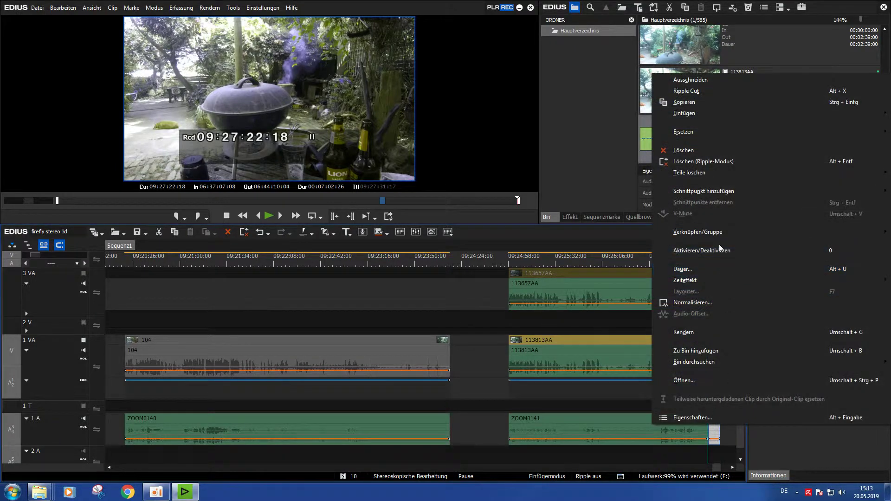
{"action": "left_click", "coordinate": [701, 161]}
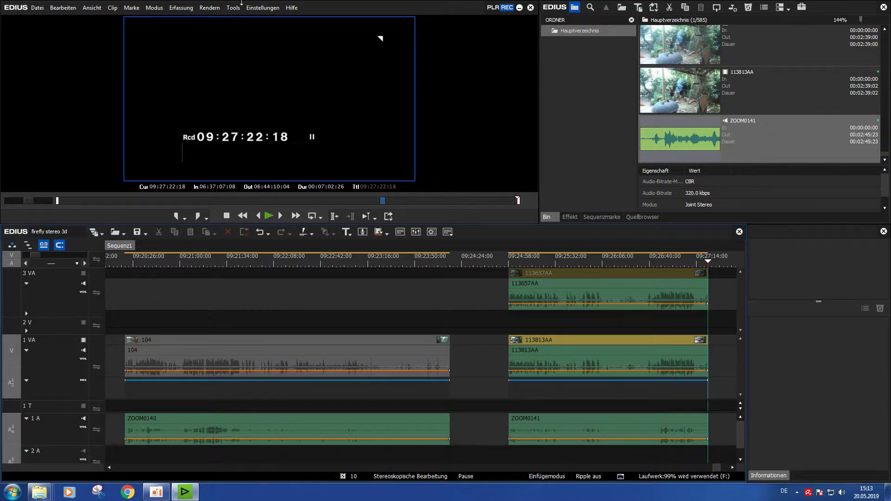
Step: Examine the current project settings, including the stereoscopic editing option, and close them without changes
{"action": "left_click", "coordinate": [259, 9]}
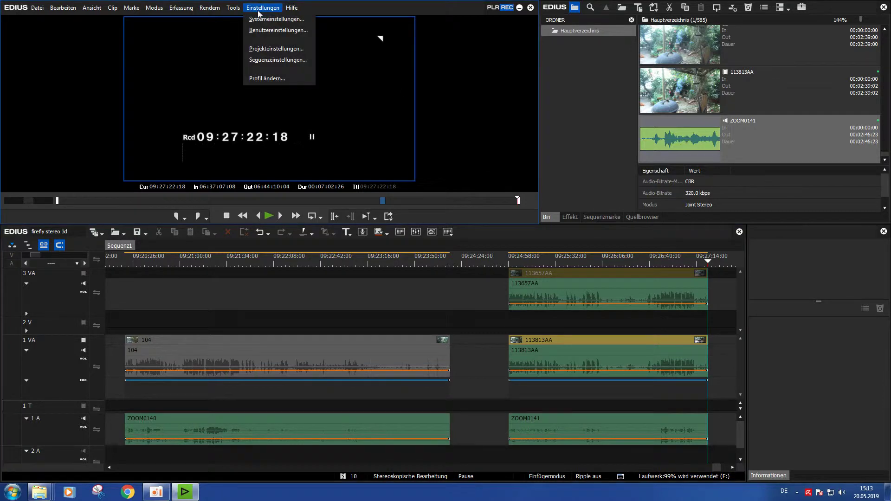
{"action": "left_click", "coordinate": [278, 50]}
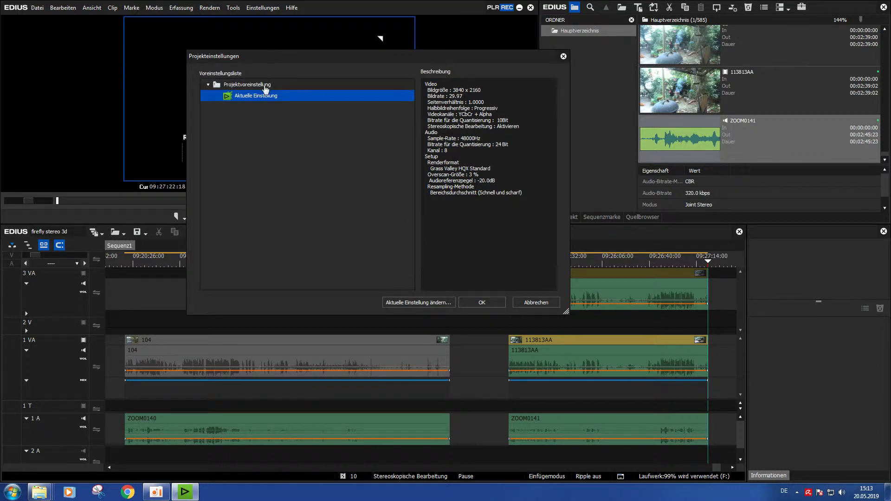
{"action": "left_click", "coordinate": [208, 85]}
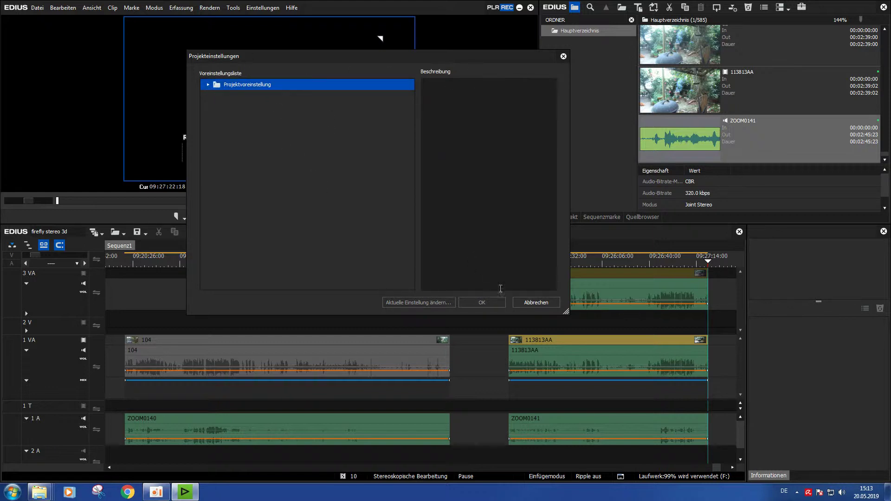
{"action": "left_click", "coordinate": [522, 303]}
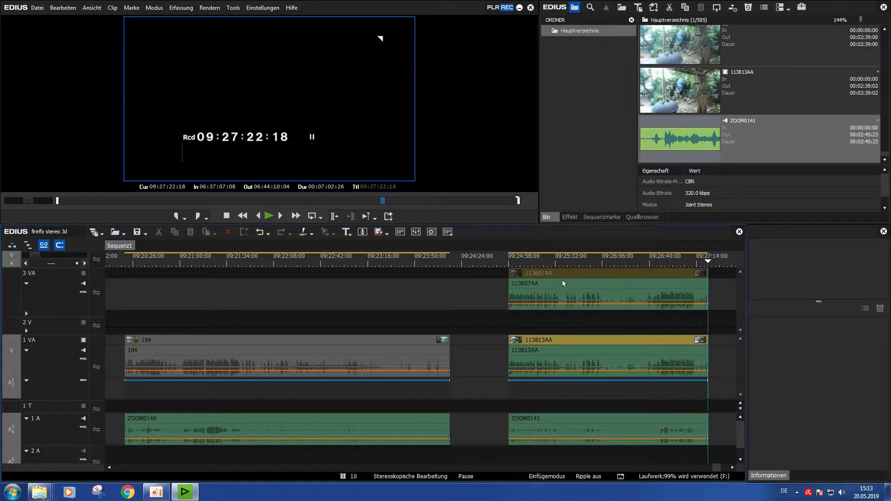
Step: Add the trimmed timeline clips 113657AA and 113813AA to the root bin folder
{"action": "left_click", "coordinate": [551, 288]}
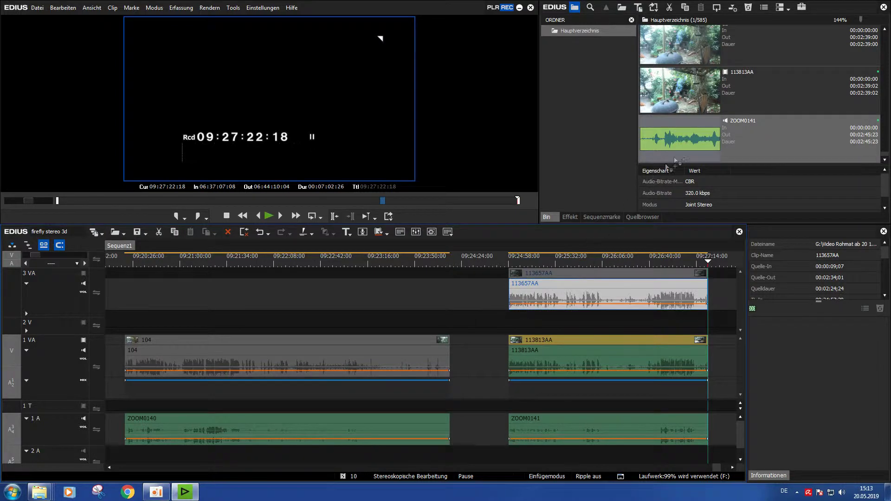
{"action": "left_click_drag", "start_coordinate": [731, 120], "coordinate": [730, 120]}
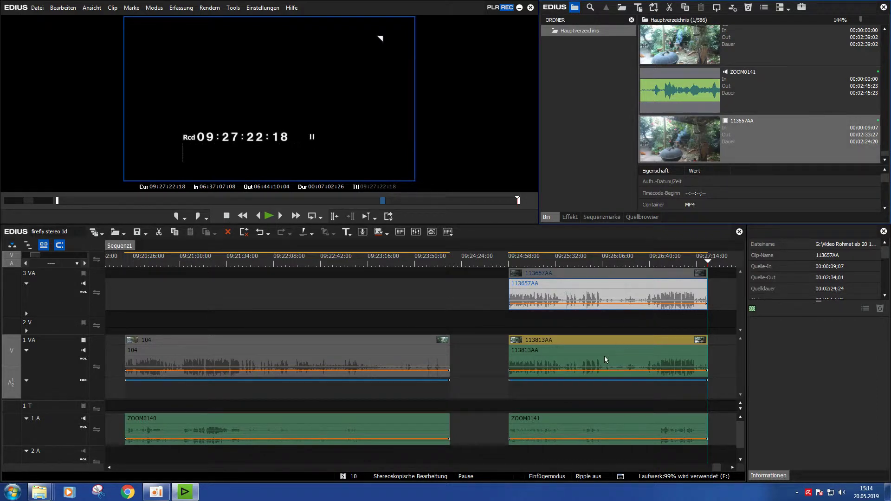
{"action": "left_click_drag", "start_coordinate": [603, 359], "coordinate": [749, 141]}
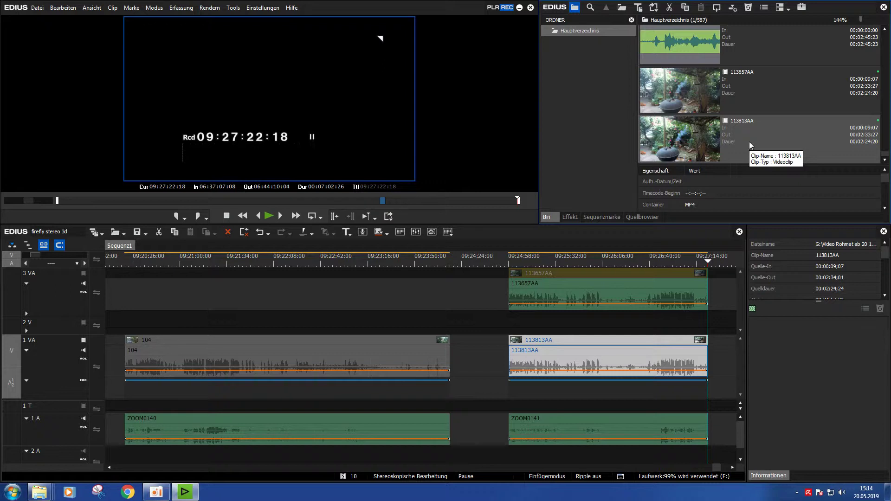
Step: Combine the trimmed 113657AA and 113813AA in the bin into a stereoscopic clip, with 113657AA as left and 113813AA as right
{"action": "left_click", "coordinate": [741, 100], "text": "ctrl"}
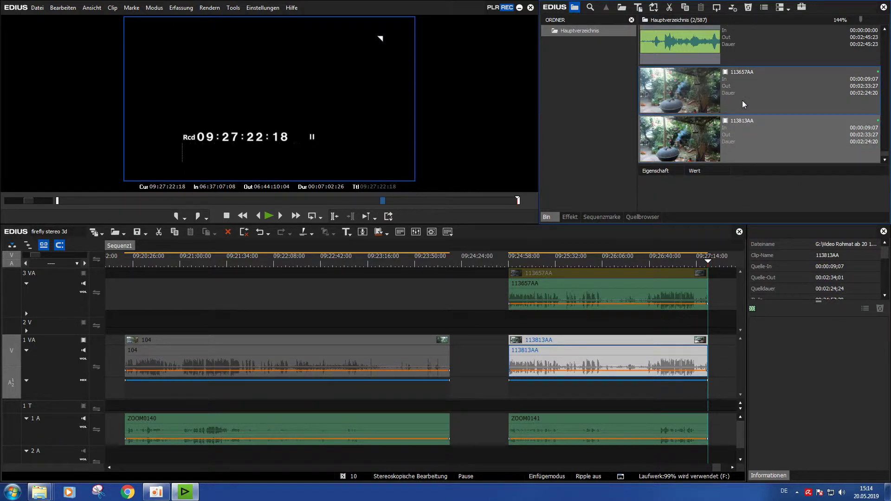
{"action": "right_click", "coordinate": [741, 101]}
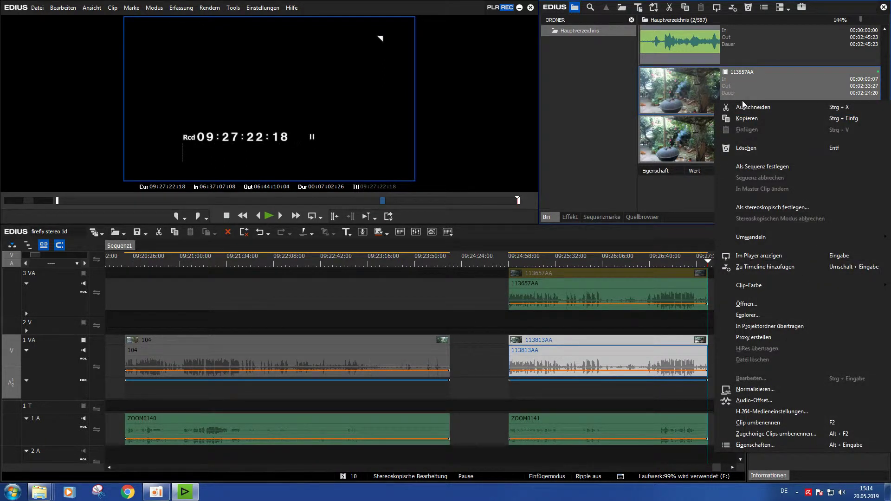
{"action": "left_click", "coordinate": [780, 210]}
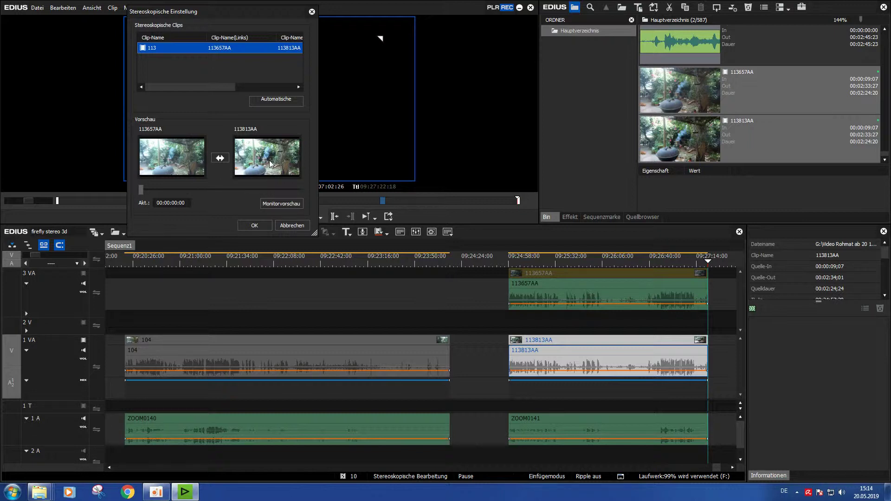
{"action": "left_click", "coordinate": [255, 224]}
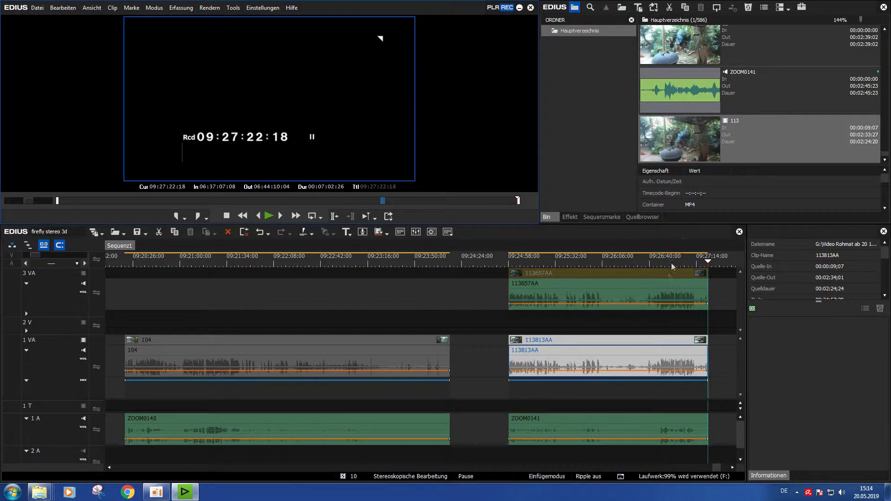
Step: Replace 113657AA and 113813AA on the timeline with the stereoscopic clip 113 on track 1 VA, aligned with the start of ZOOM0141
{"action": "left_click", "coordinate": [643, 281], "text": "ctrl"}
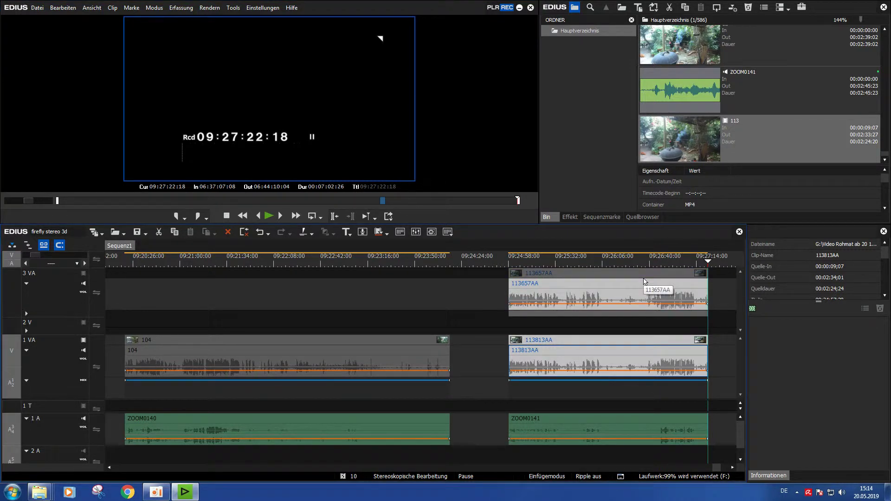
{"action": "right_click", "coordinate": [642, 278]}
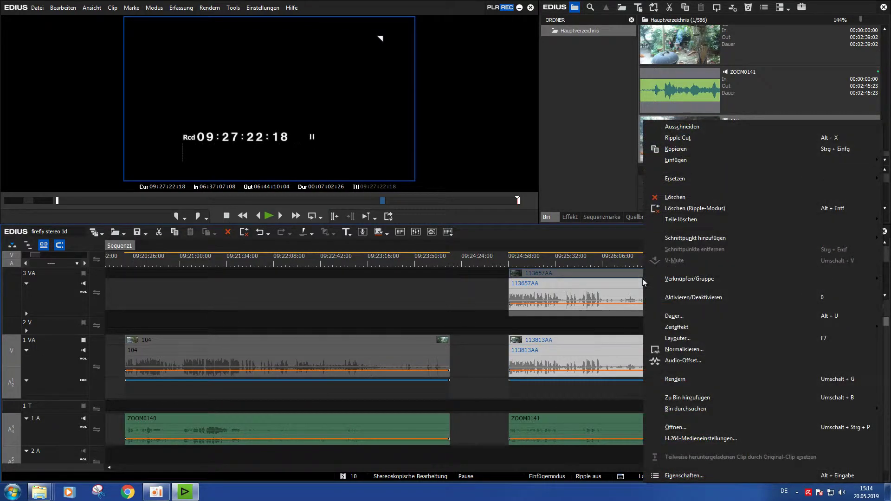
{"action": "left_click", "coordinate": [711, 201]}
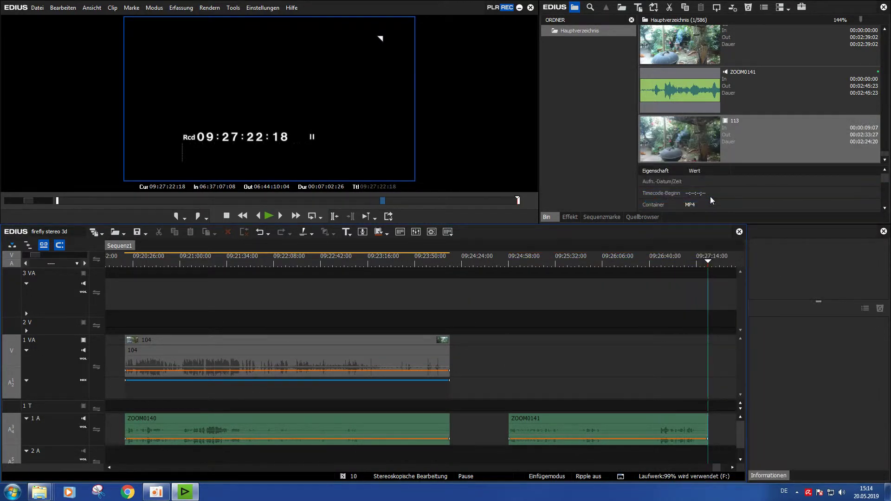
{"action": "left_click_drag", "start_coordinate": [708, 138], "coordinate": [559, 332]}
{"action": "left_click_drag", "start_coordinate": [546, 352], "coordinate": [513, 359]}
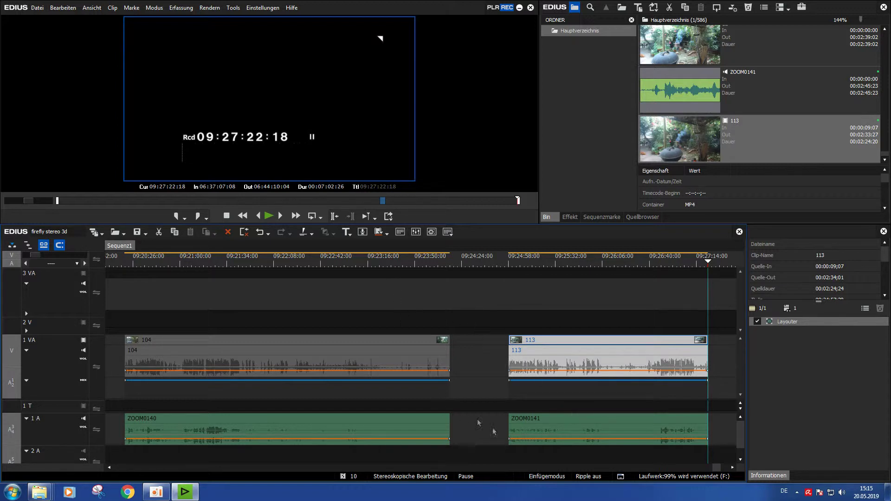
Step: Close the timeline gap by moving ZOOM0141 directly behind ZOOM0140 and stereoscopic clip 113 directly behind clip 104
{"action": "left_click_drag", "start_coordinate": [555, 424], "coordinate": [502, 424]}
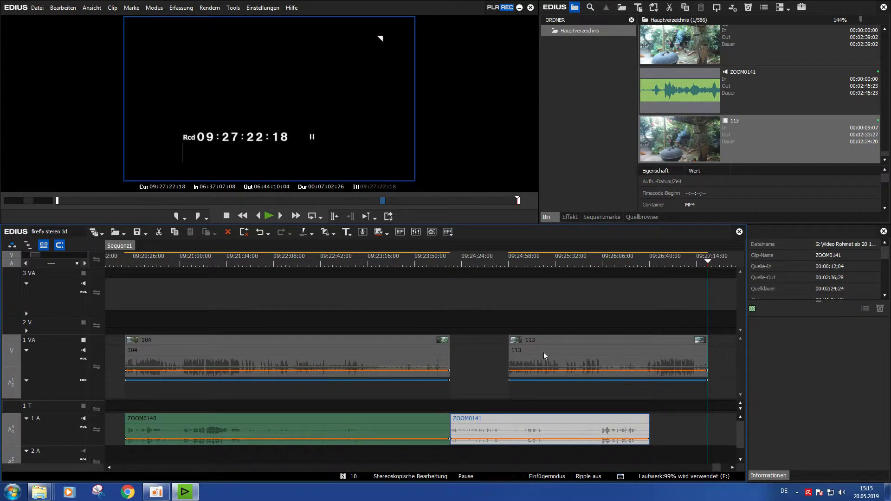
{"action": "left_click_drag", "start_coordinate": [551, 349], "coordinate": [491, 355]}
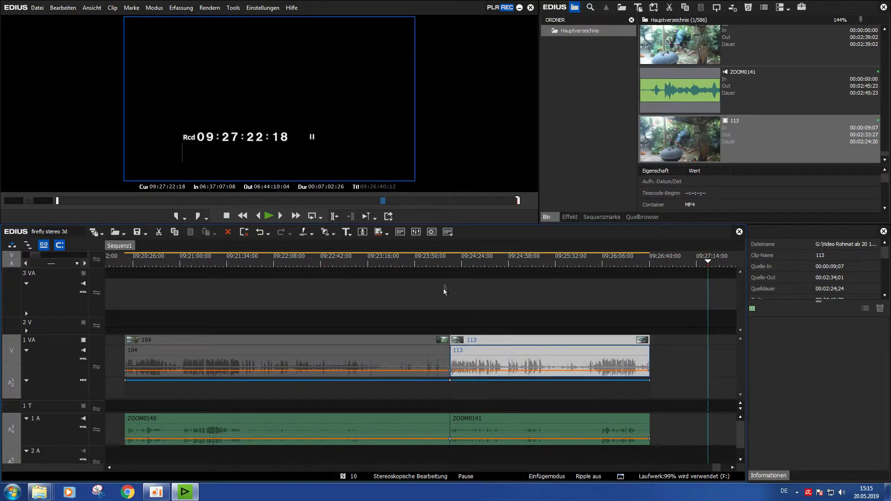
Step: Play the stereoscopic clip 113 from its start and review its anaglyph picture at several points through to its end
{"action": "left_click", "coordinate": [448, 258]}
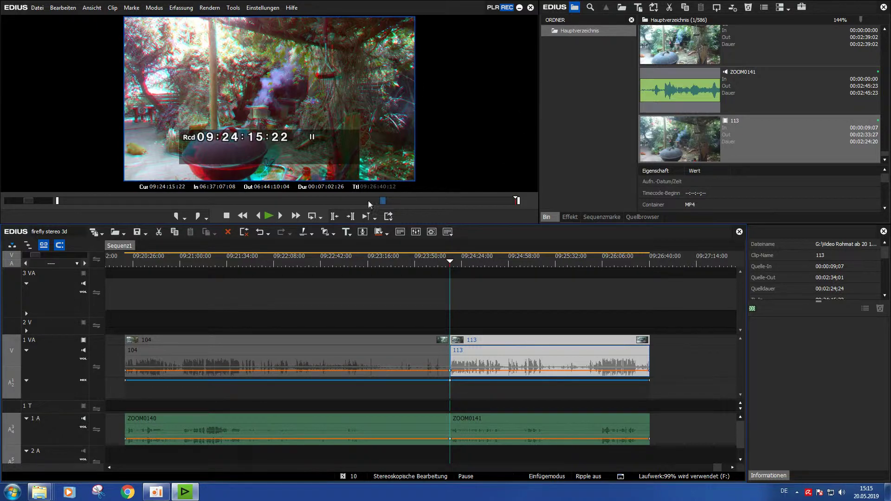
{"action": "left_click", "coordinate": [268, 216]}
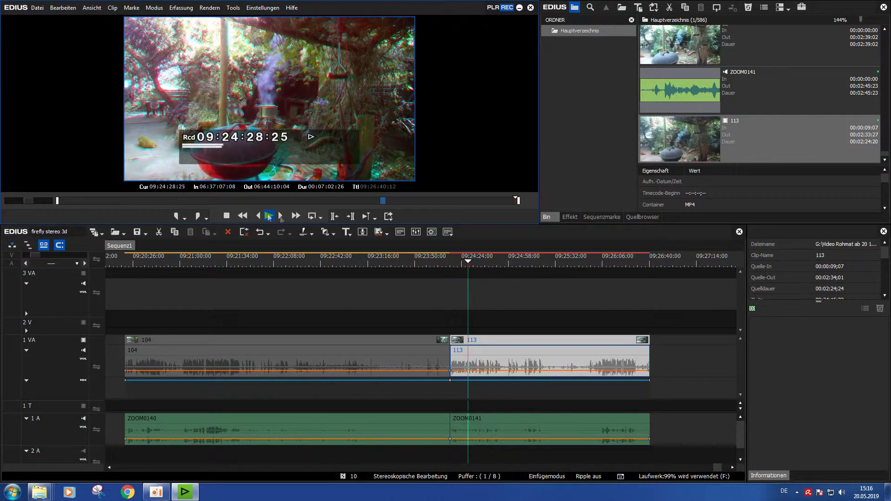
{"action": "left_click", "coordinate": [269, 216]}
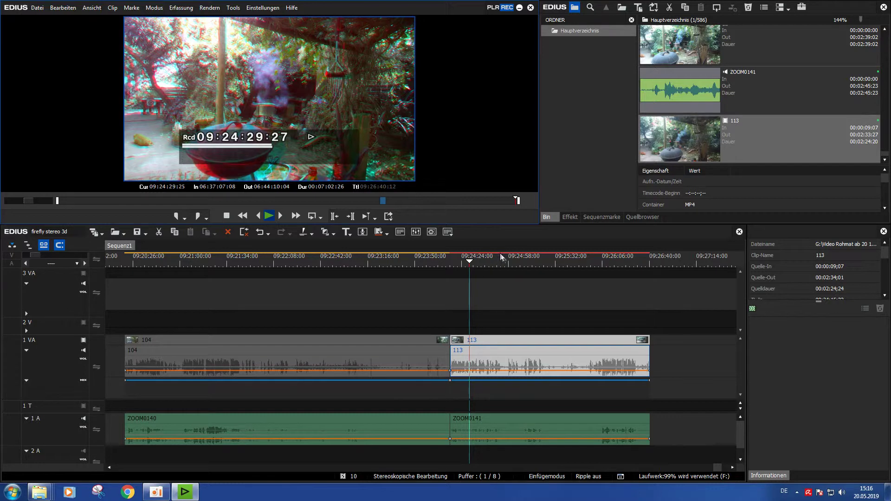
{"action": "left_click", "coordinate": [495, 263]}
{"action": "left_click_drag", "start_coordinate": [497, 264], "coordinate": [542, 262]}
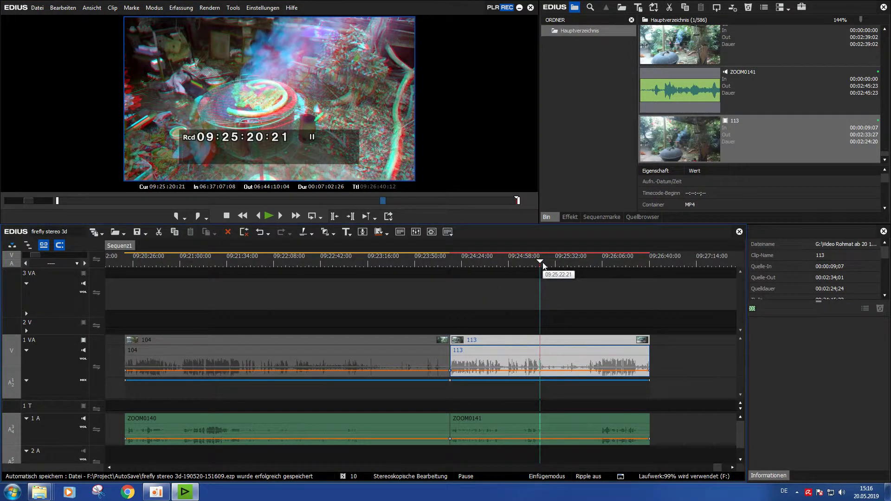
{"action": "left_click_drag", "start_coordinate": [542, 262], "coordinate": [561, 263]}
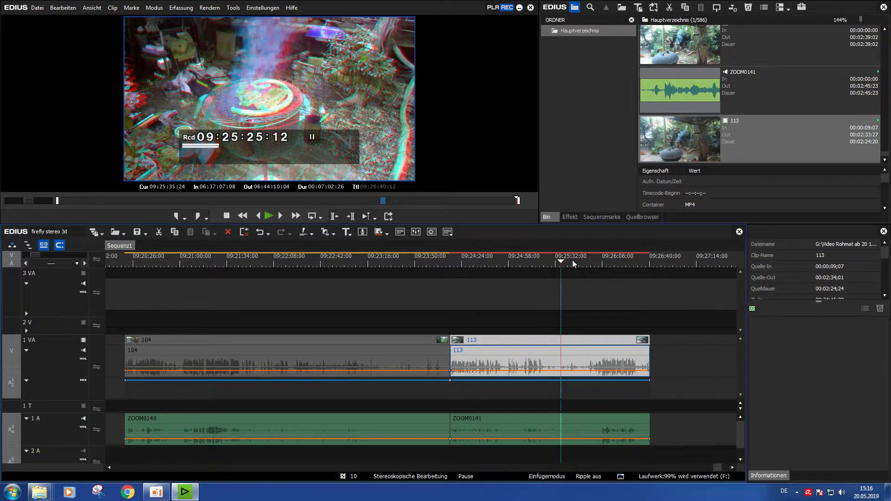
{"action": "left_click", "coordinate": [587, 261]}
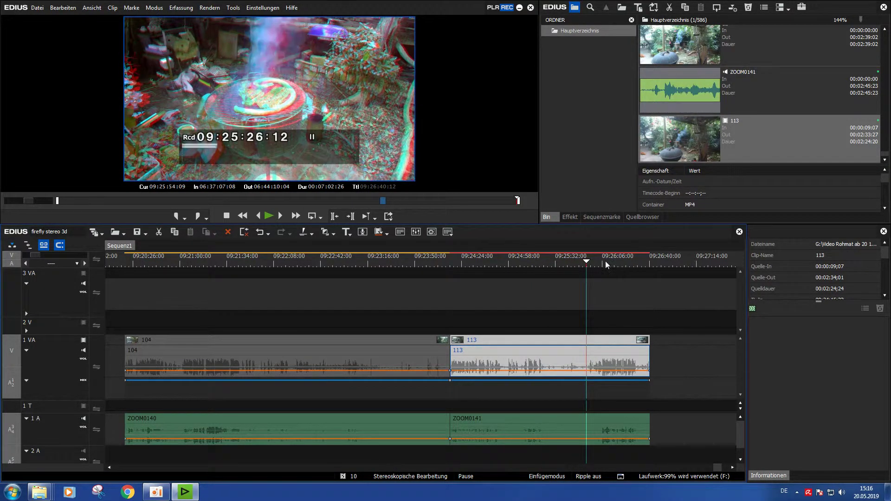
{"action": "left_click", "coordinate": [620, 262]}
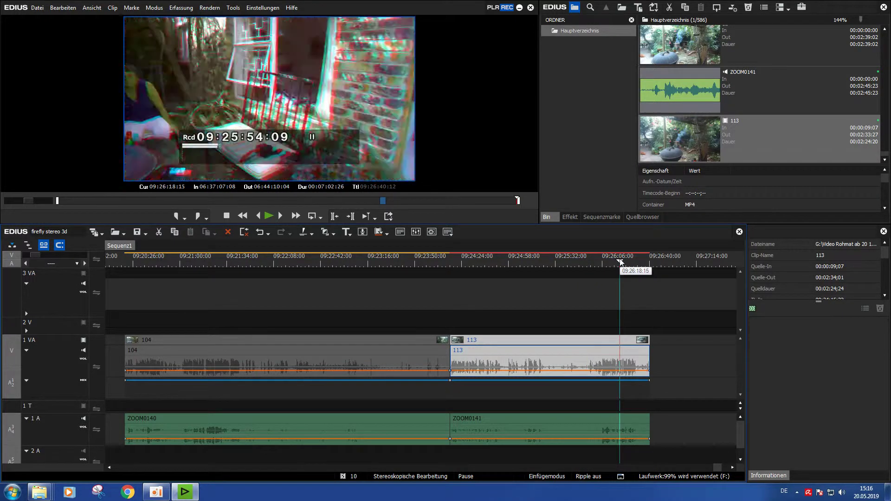
{"action": "left_click", "coordinate": [634, 262]}
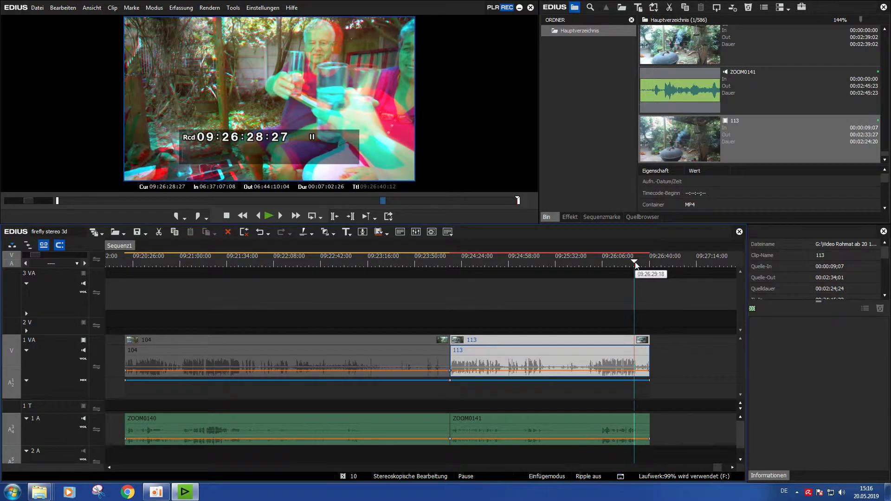
{"action": "left_click", "coordinate": [640, 263]}
{"action": "left_click", "coordinate": [649, 262]}
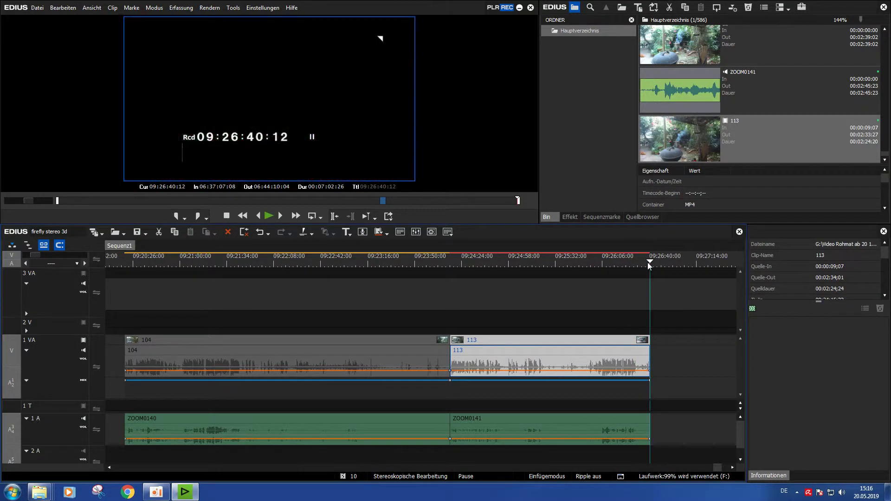
{"action": "left_click", "coordinate": [668, 263]}
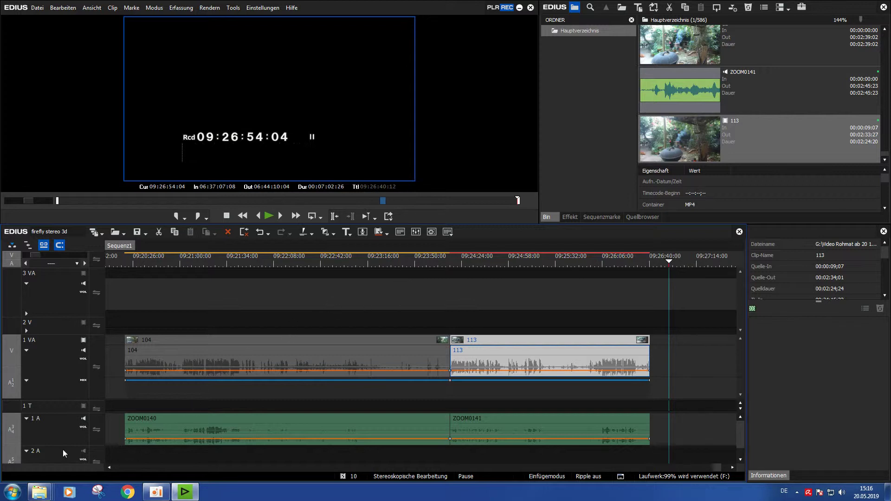
{"action": "mouse_move", "coordinate": [45, 493]}
Step: Mark an export range within clip 113 with the In point at 09:24:31:08 and the Out point at 09:24:53:14
{"action": "left_click", "coordinate": [471, 261]}
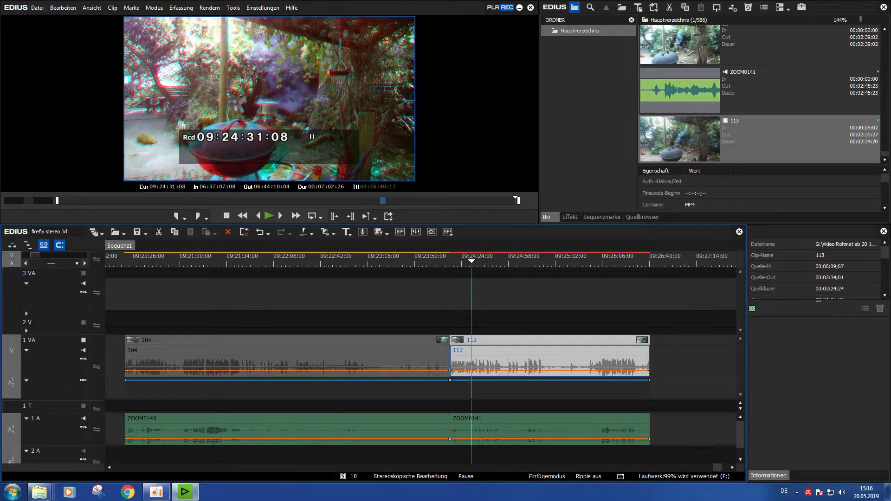
{"action": "left_click", "coordinate": [177, 216]}
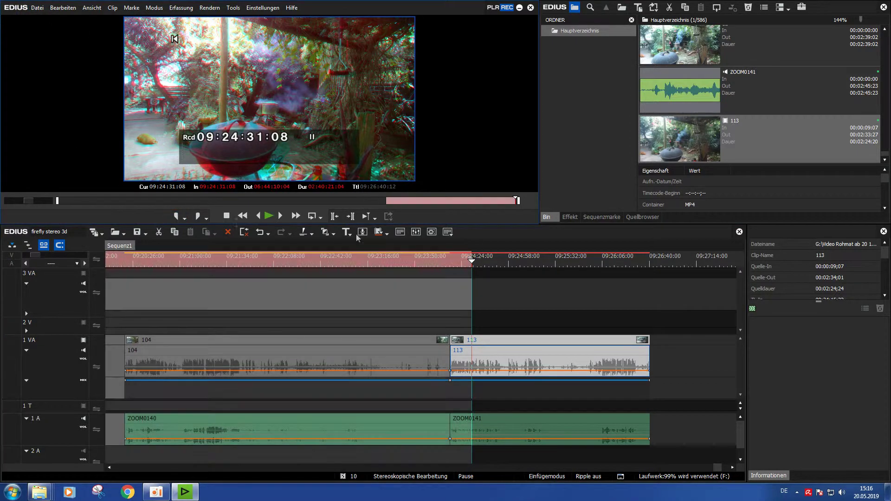
{"action": "left_click", "coordinate": [502, 267]}
{"action": "left_click", "coordinate": [198, 217]}
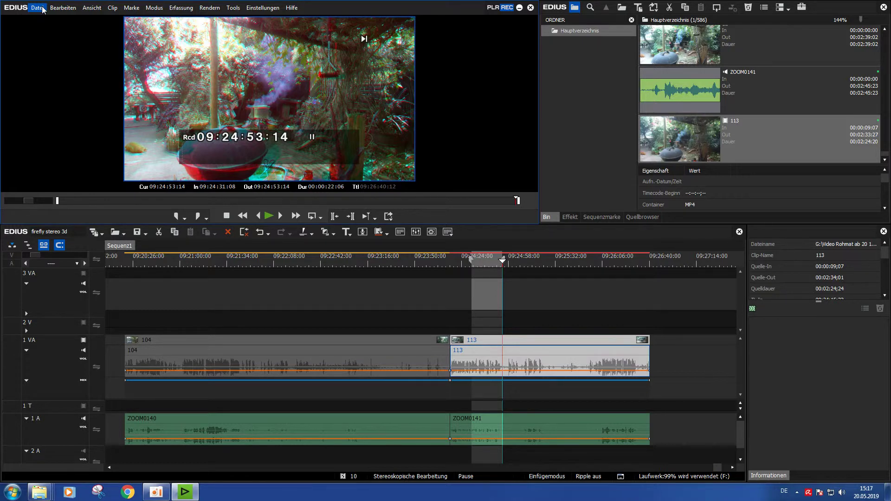
Step: Open the H.264/AVC file export for the marked range, examine its basic and advanced encoding settings, and cancel without saving
{"action": "left_click", "coordinate": [42, 8]}
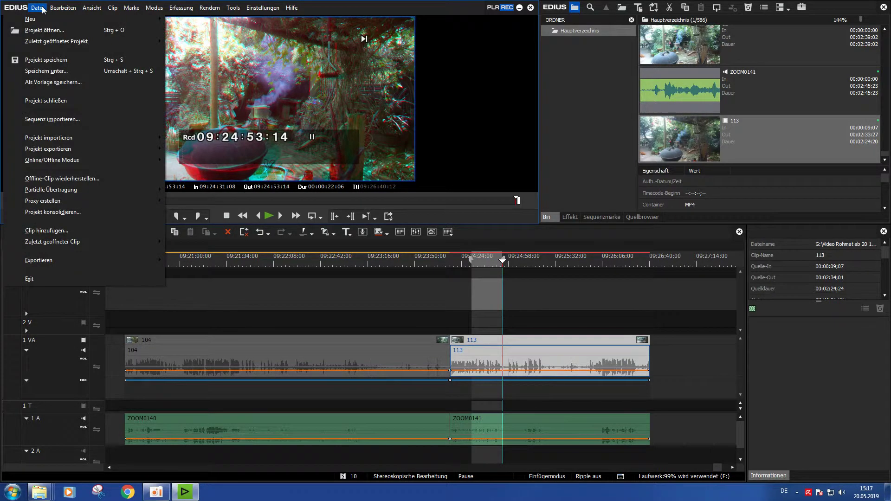
{"action": "mouse_move", "coordinate": [78, 266]}
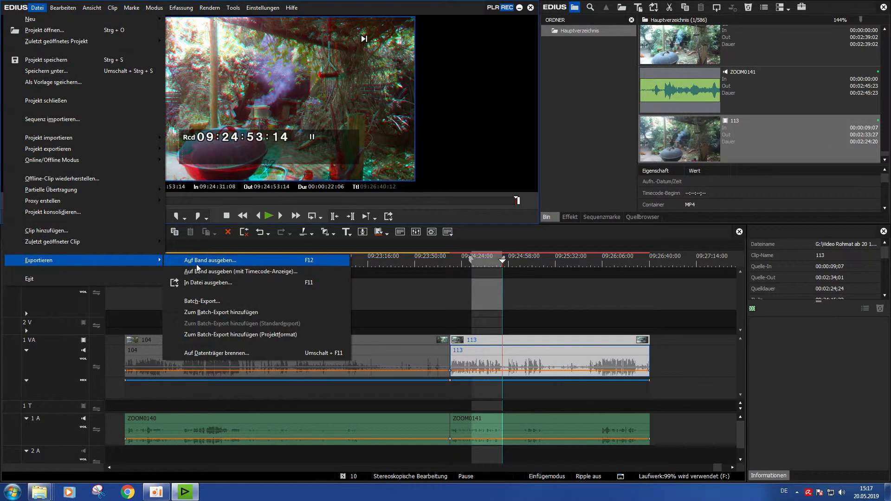
{"action": "left_click", "coordinate": [206, 282]}
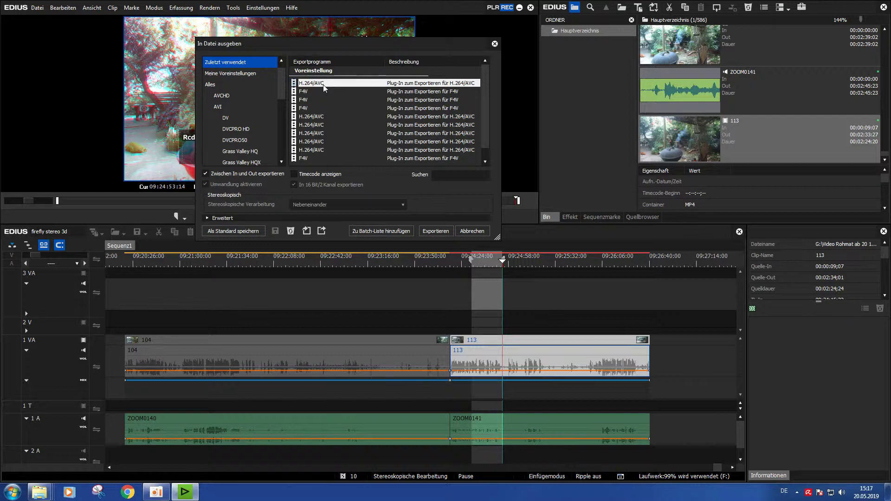
{"action": "left_click", "coordinate": [435, 231]}
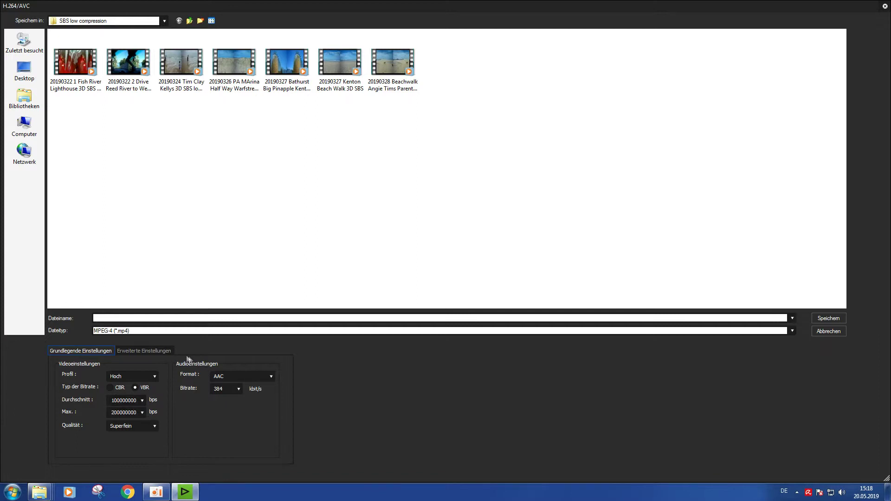
{"action": "left_click", "coordinate": [149, 350]}
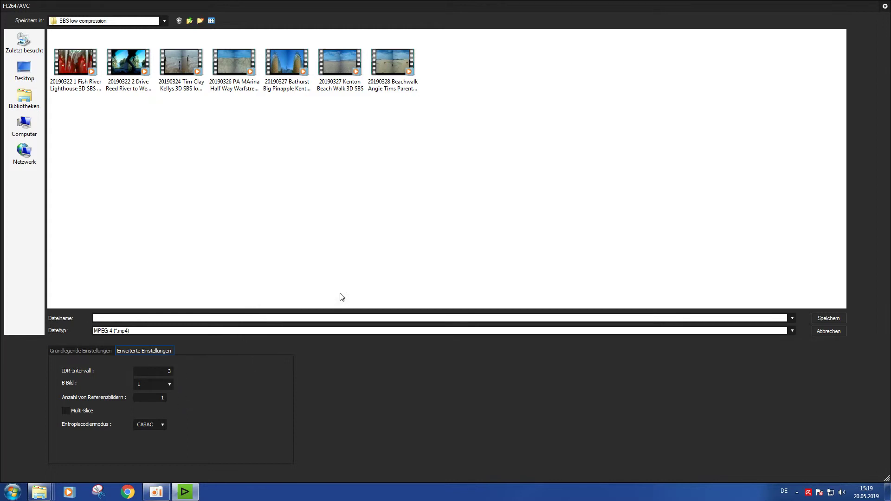
{"action": "left_click", "coordinate": [356, 317]}
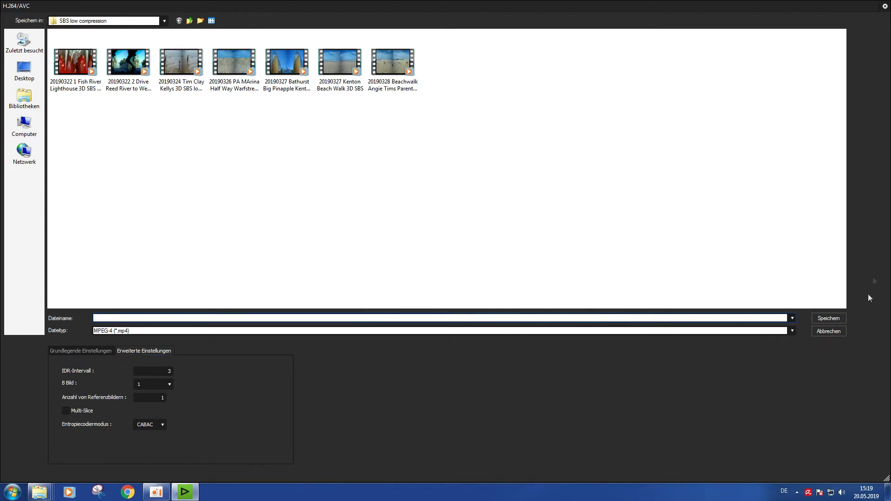
{"action": "left_click", "coordinate": [844, 331]}
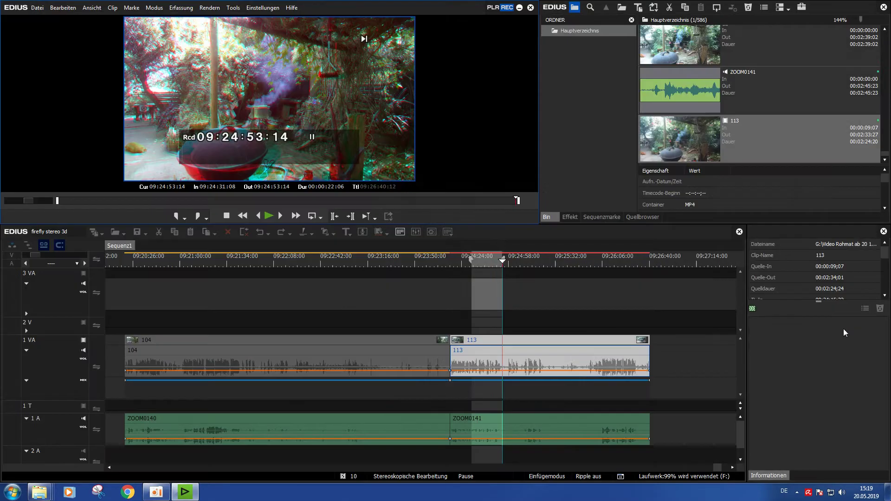
{"action": "left_click", "coordinate": [617, 270]}
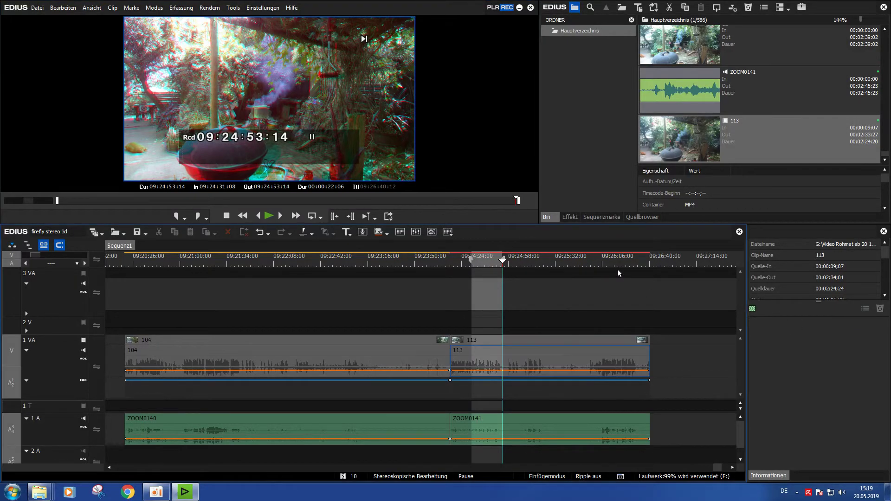
{"action": "left_click", "coordinate": [662, 261]}
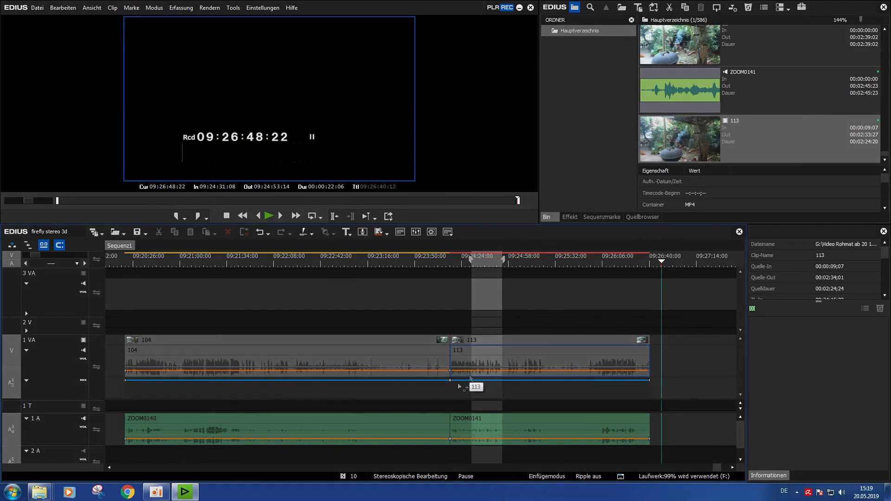
{"action": "left_click", "coordinate": [155, 492]}
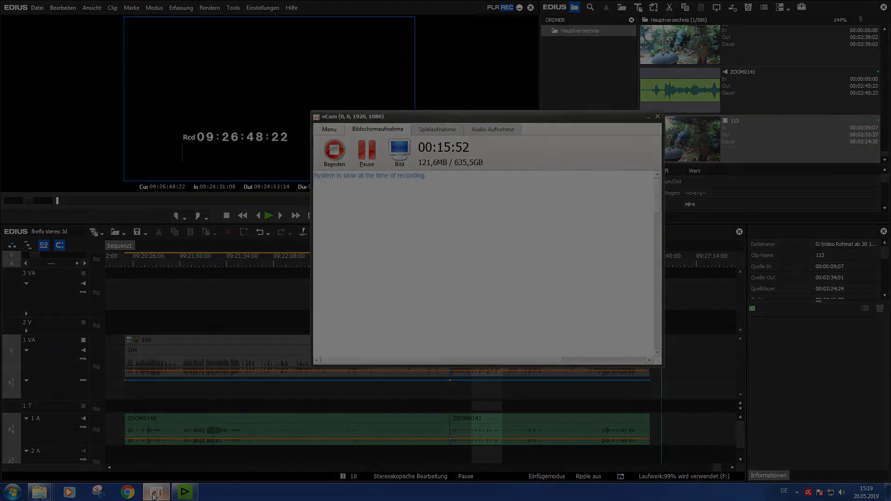